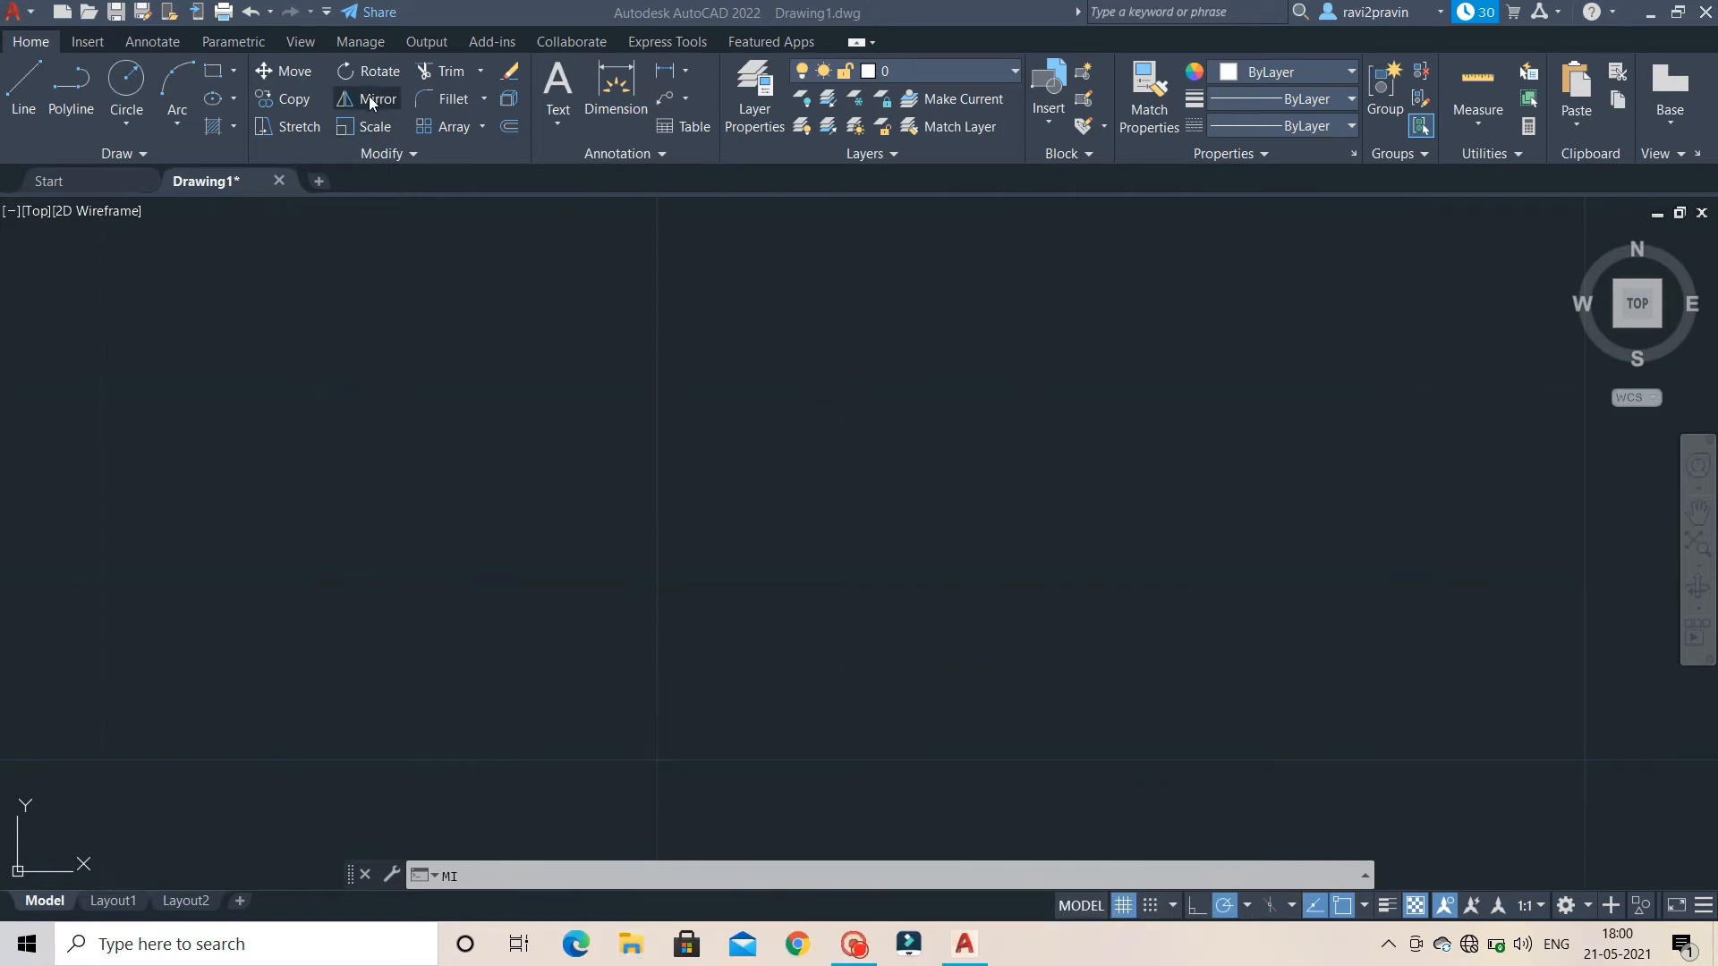
# Draw a vertical line down the middle of the empty drawing area to serve as a mirror axis
pyautogui.click(34, 104)
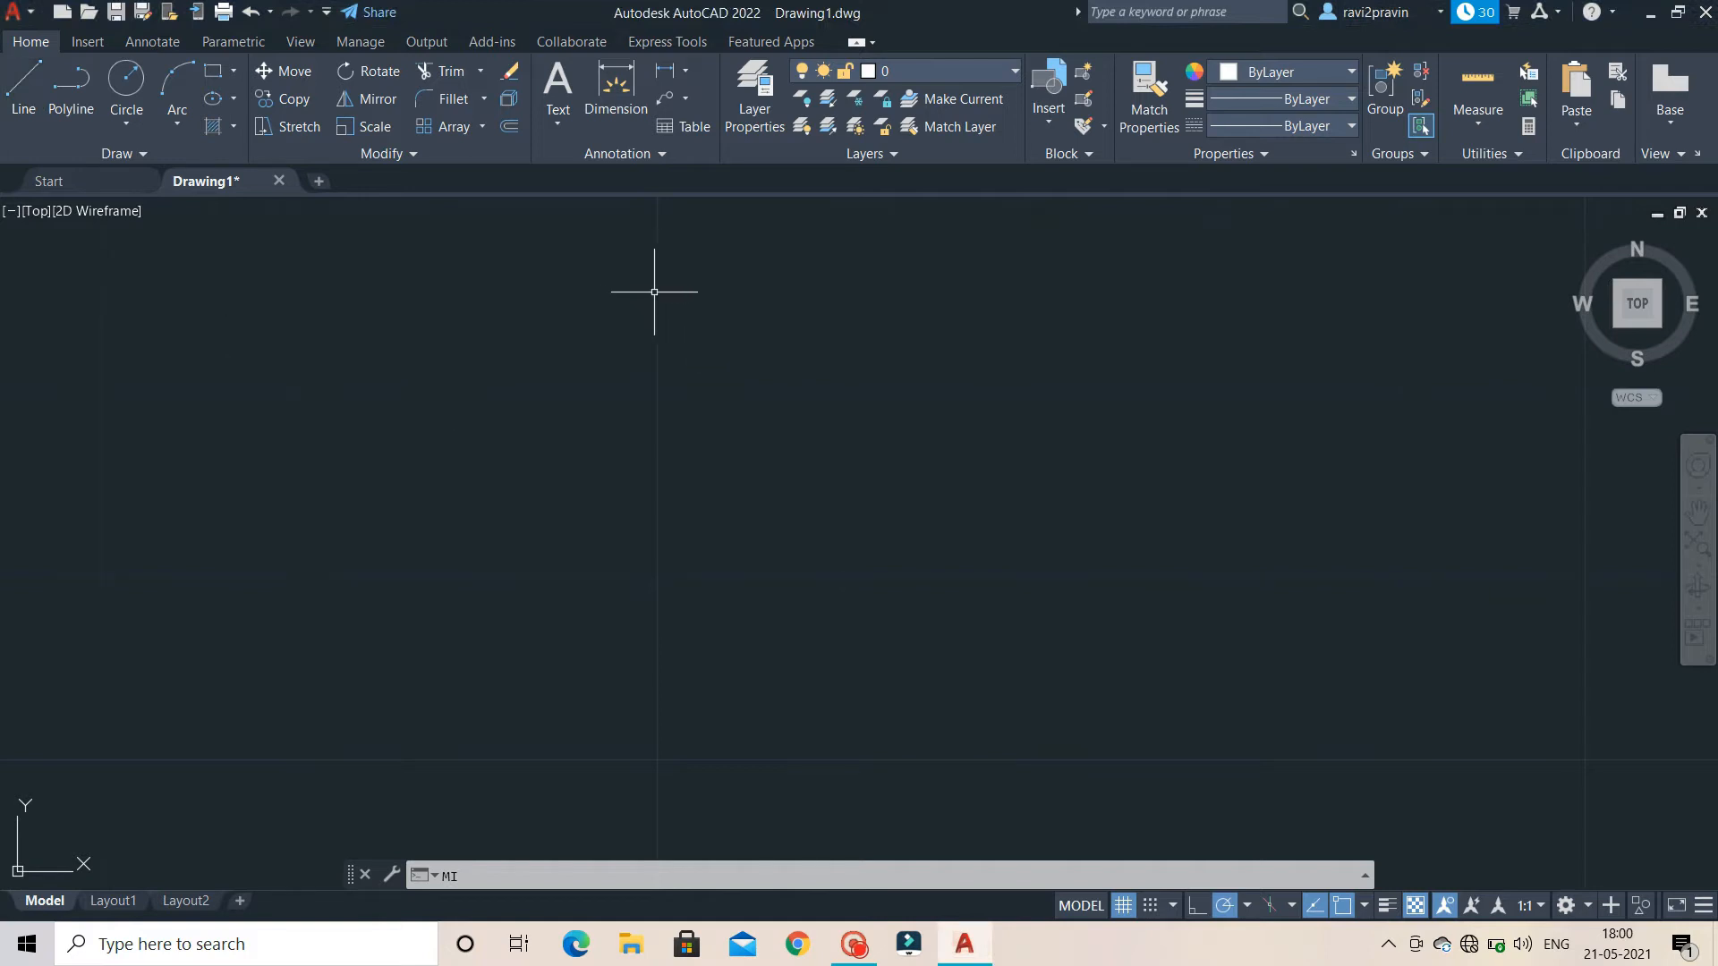
pyautogui.click(26, 94)
pyautogui.click(658, 316)
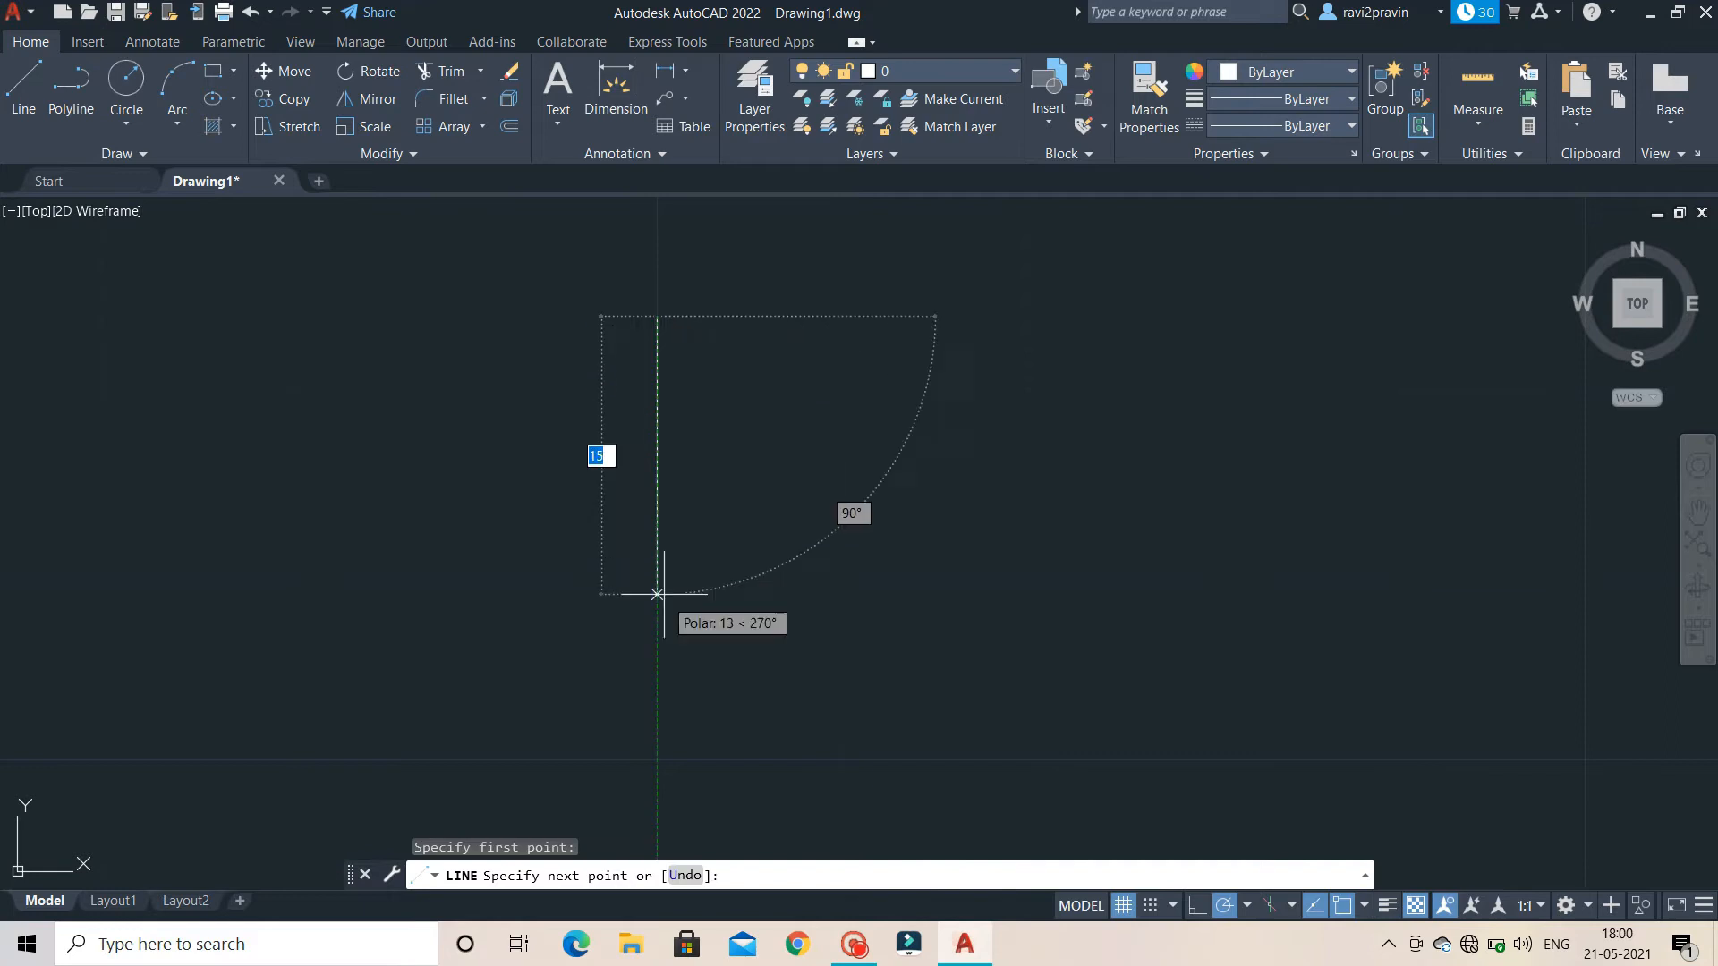
pyautogui.click(658, 721)
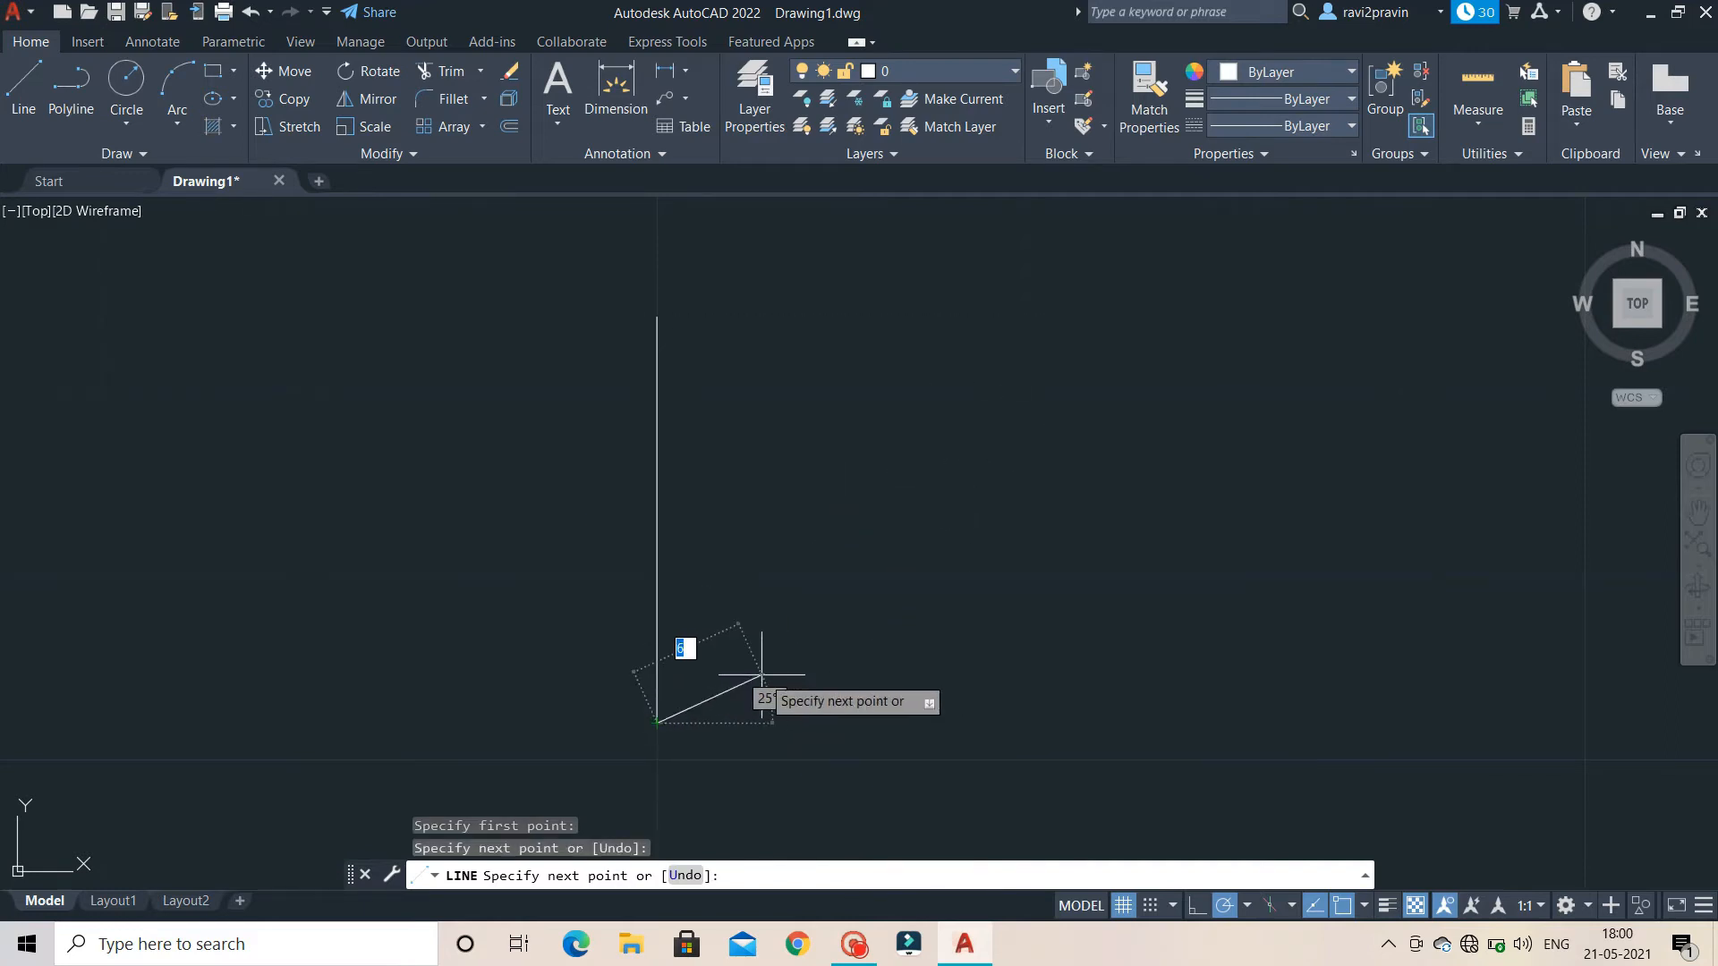
pyautogui.press('Escape')
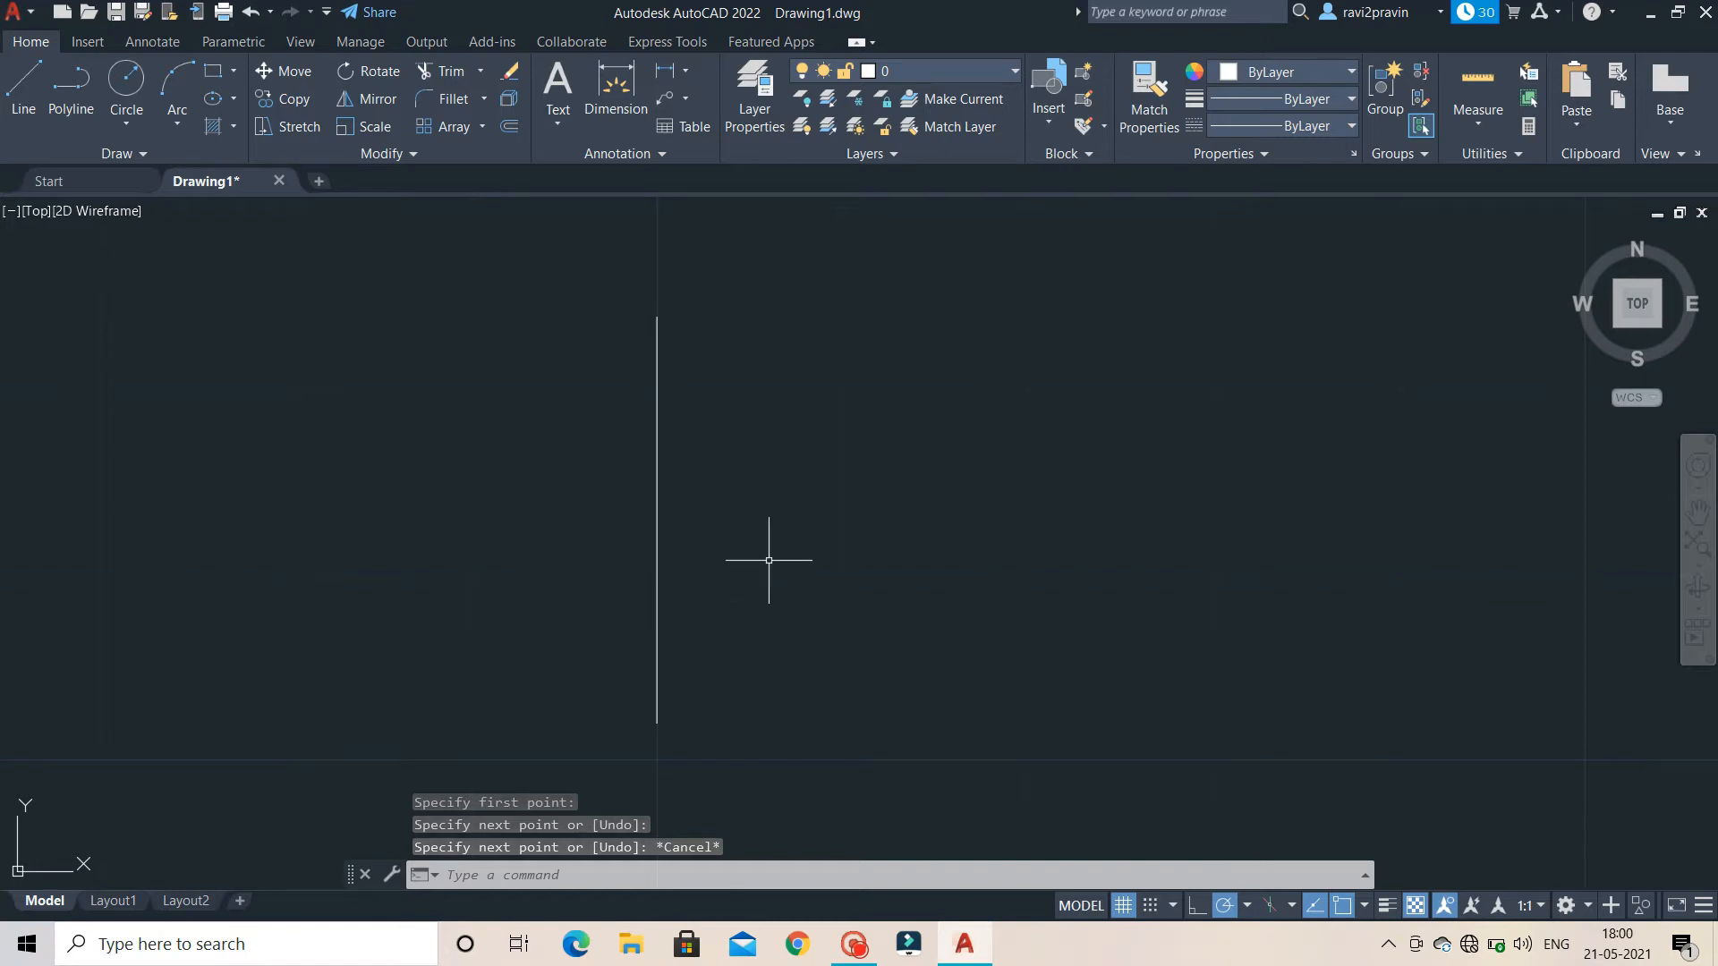
pyautogui.write('mi')
pyautogui.press('Return')
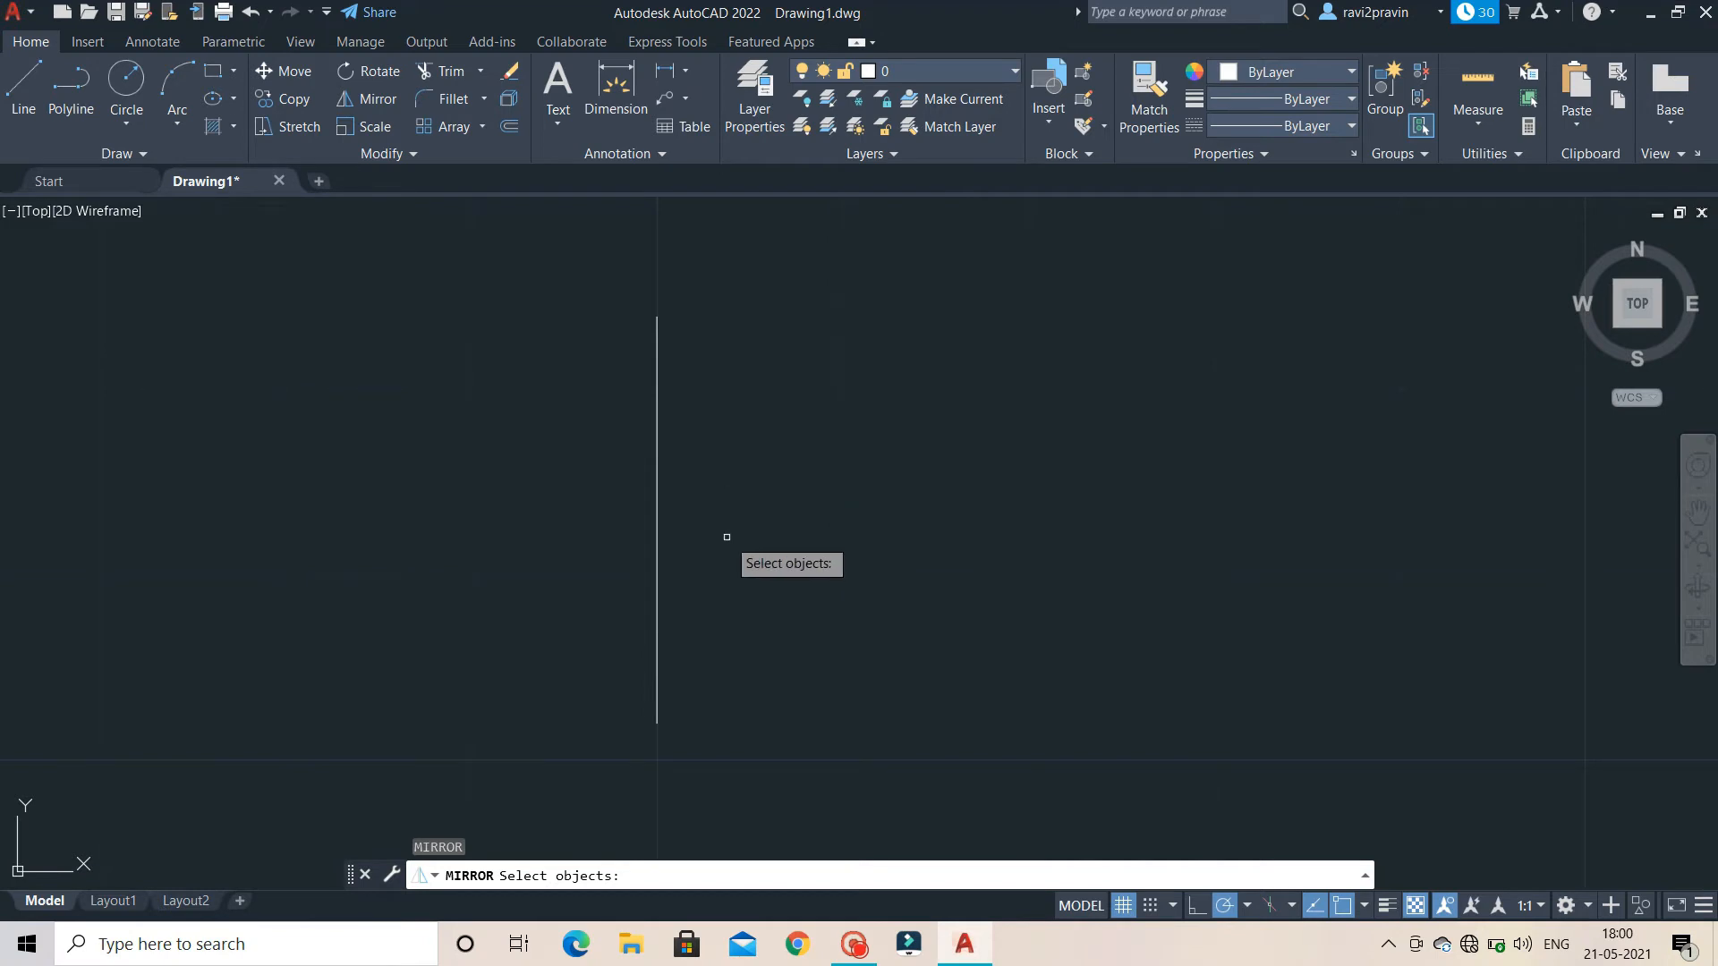
pyautogui.press('Escape')
# Draw a 5-sided polygon inscribed in a circle of radius about 5, left of the vertical line with its base horizontal
pyautogui.click(233, 71)
pyautogui.click(239, 154)
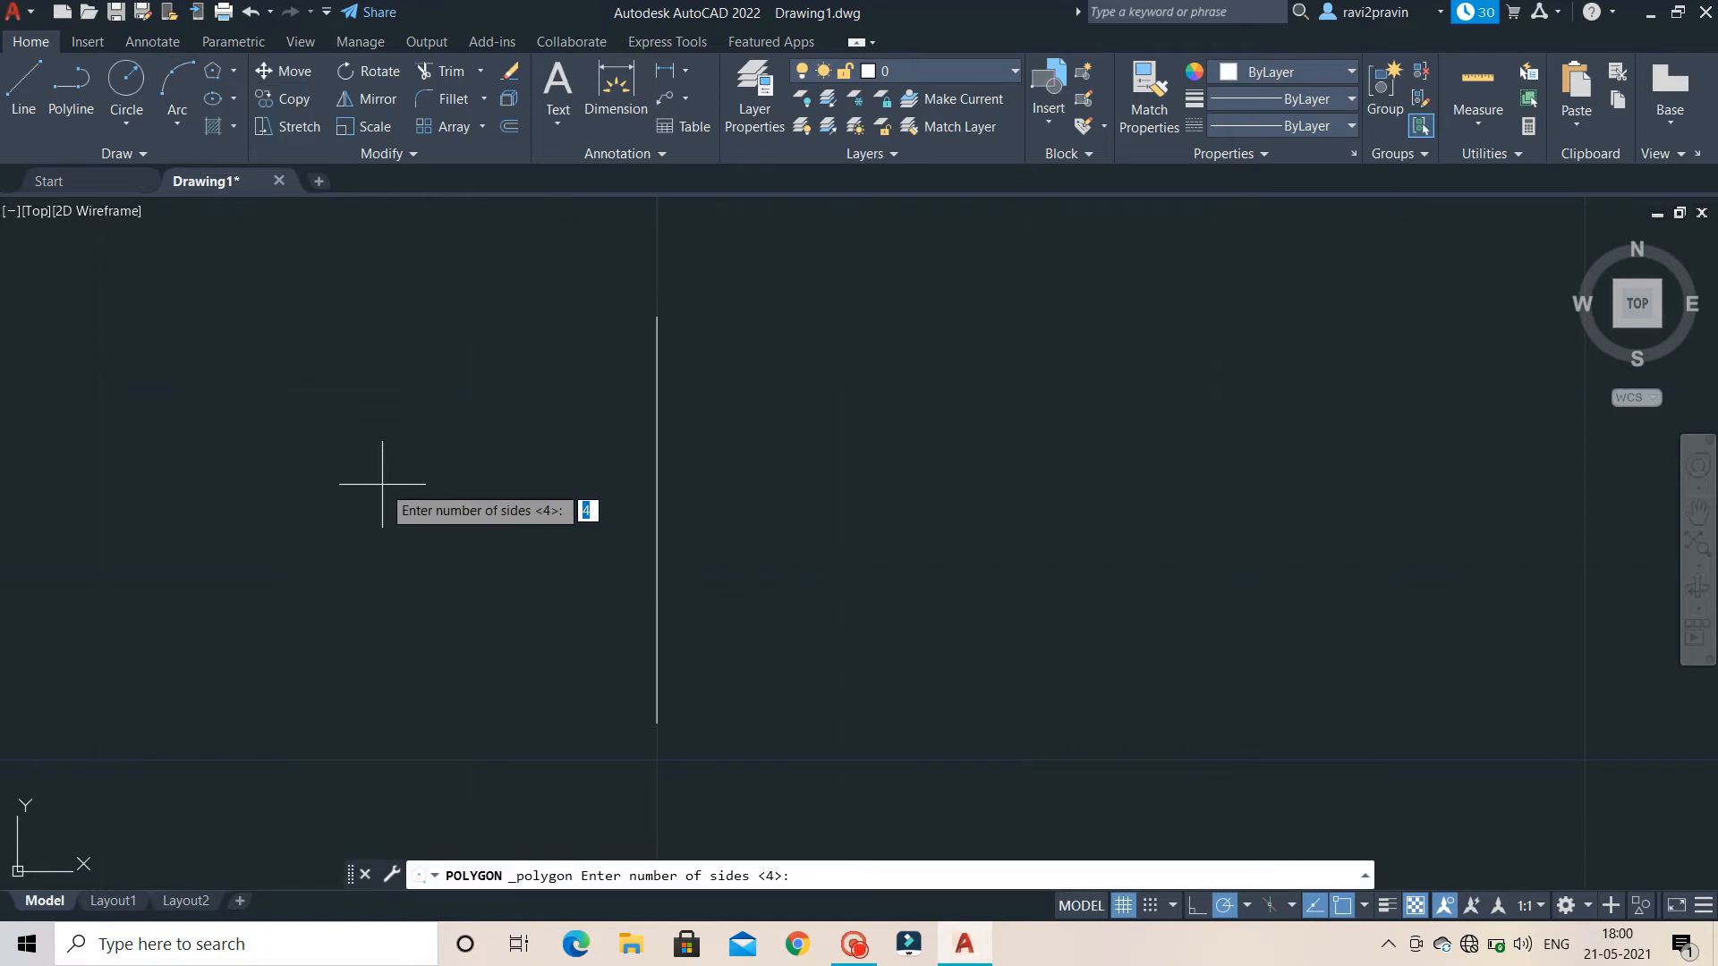
pyautogui.write('5')
pyautogui.press('Return')
pyautogui.click(382, 484)
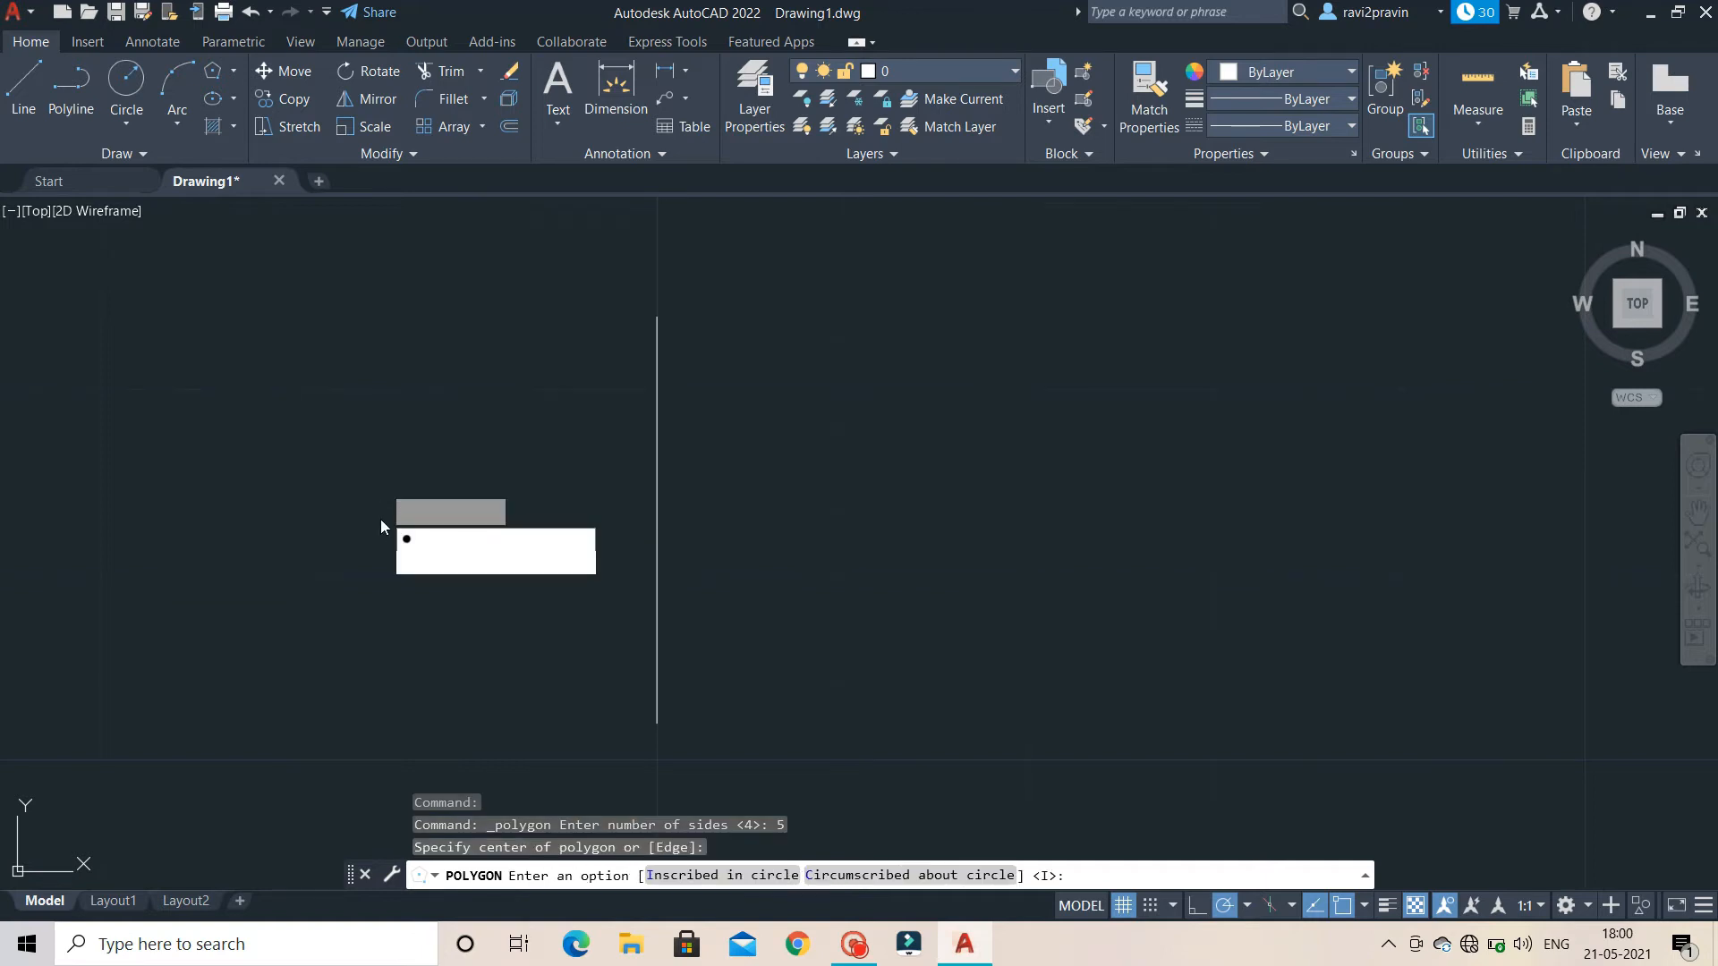
pyautogui.click(422, 553)
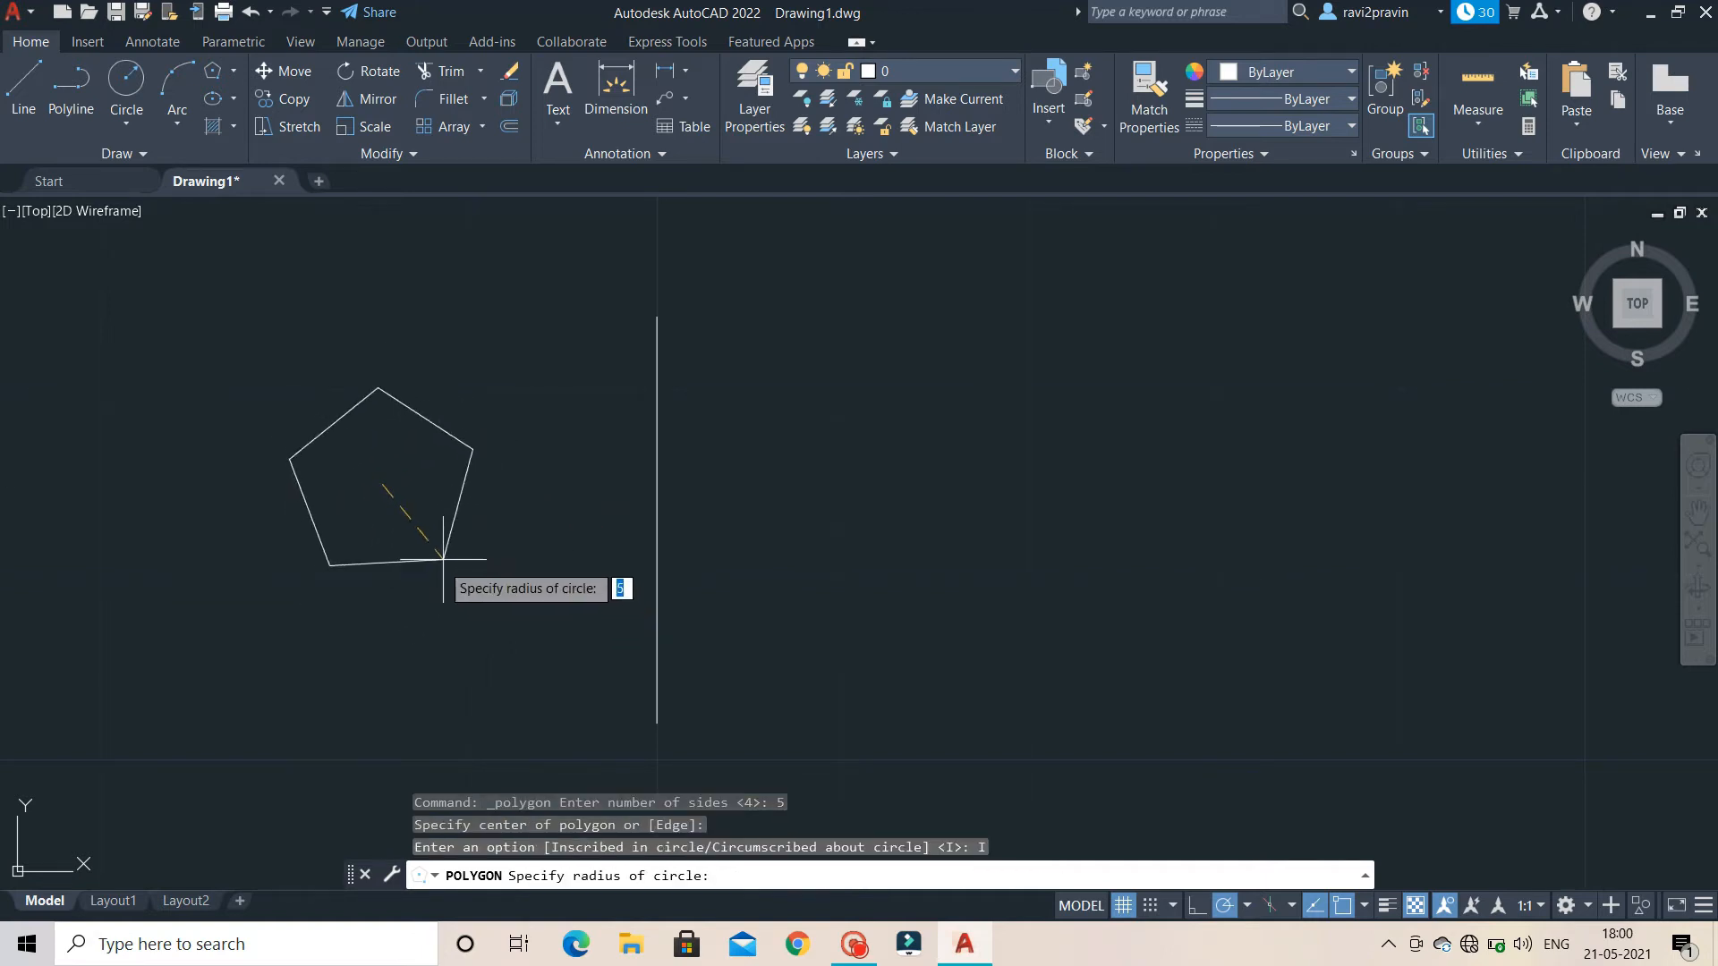
pyautogui.click(440, 563)
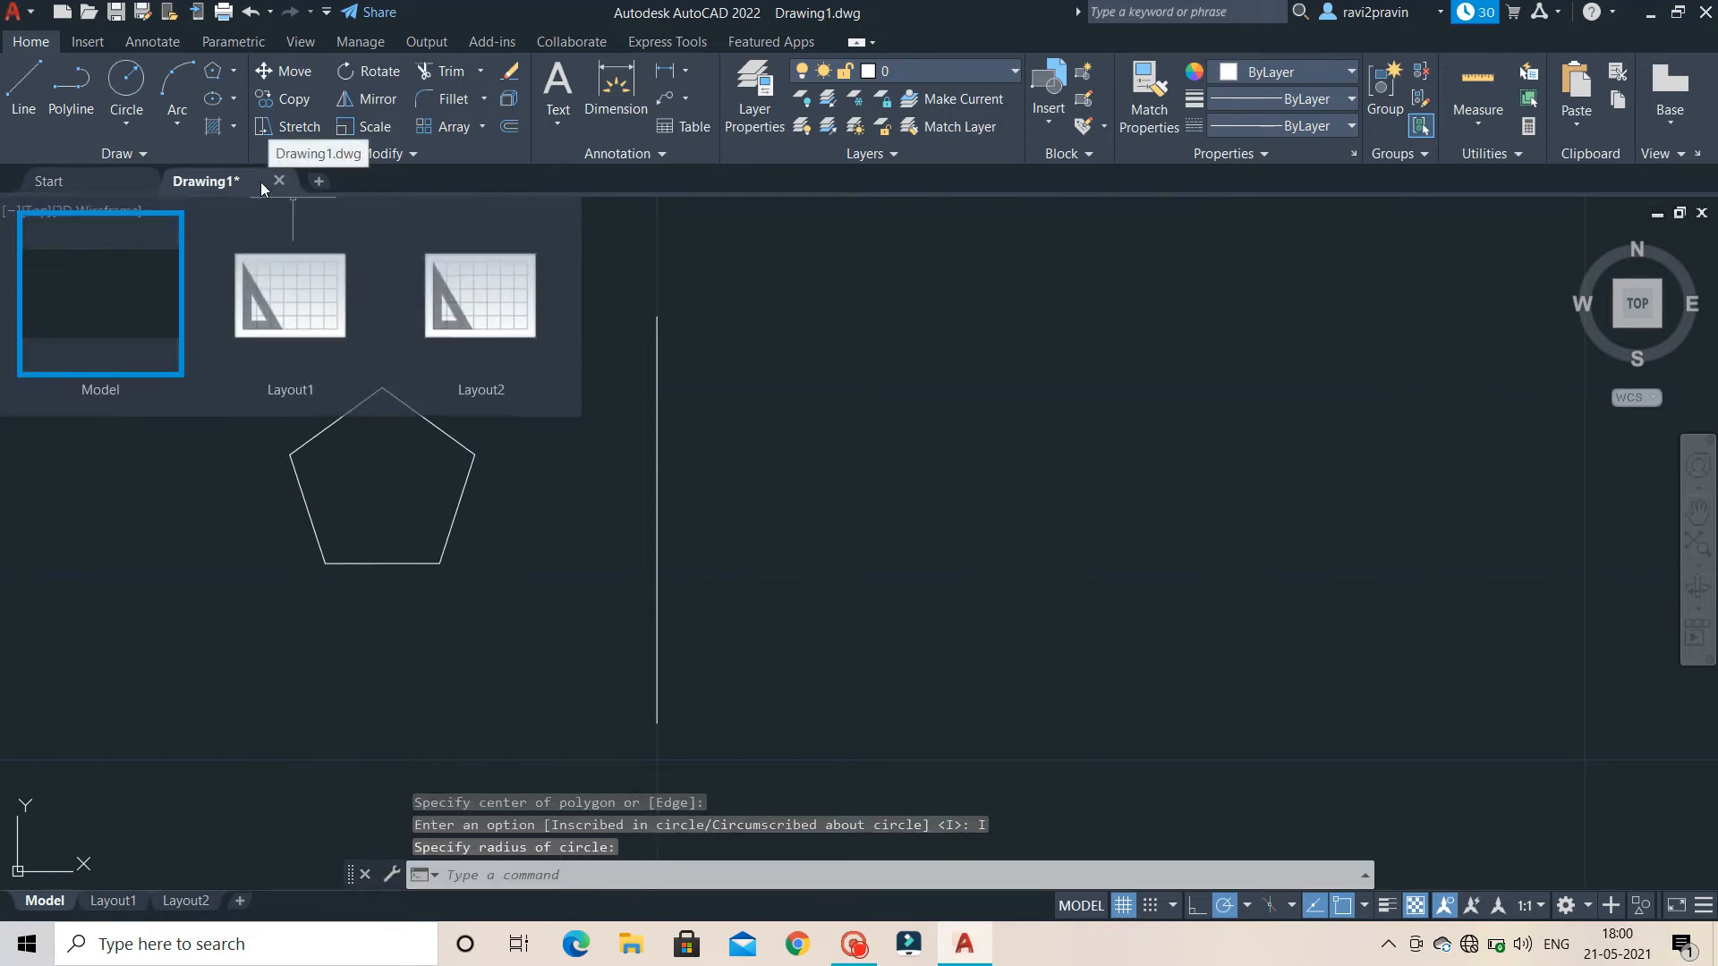
# Mirror the pentagon across the vertical line with the source object erased, and undo that mirror
pyautogui.click(366, 107)
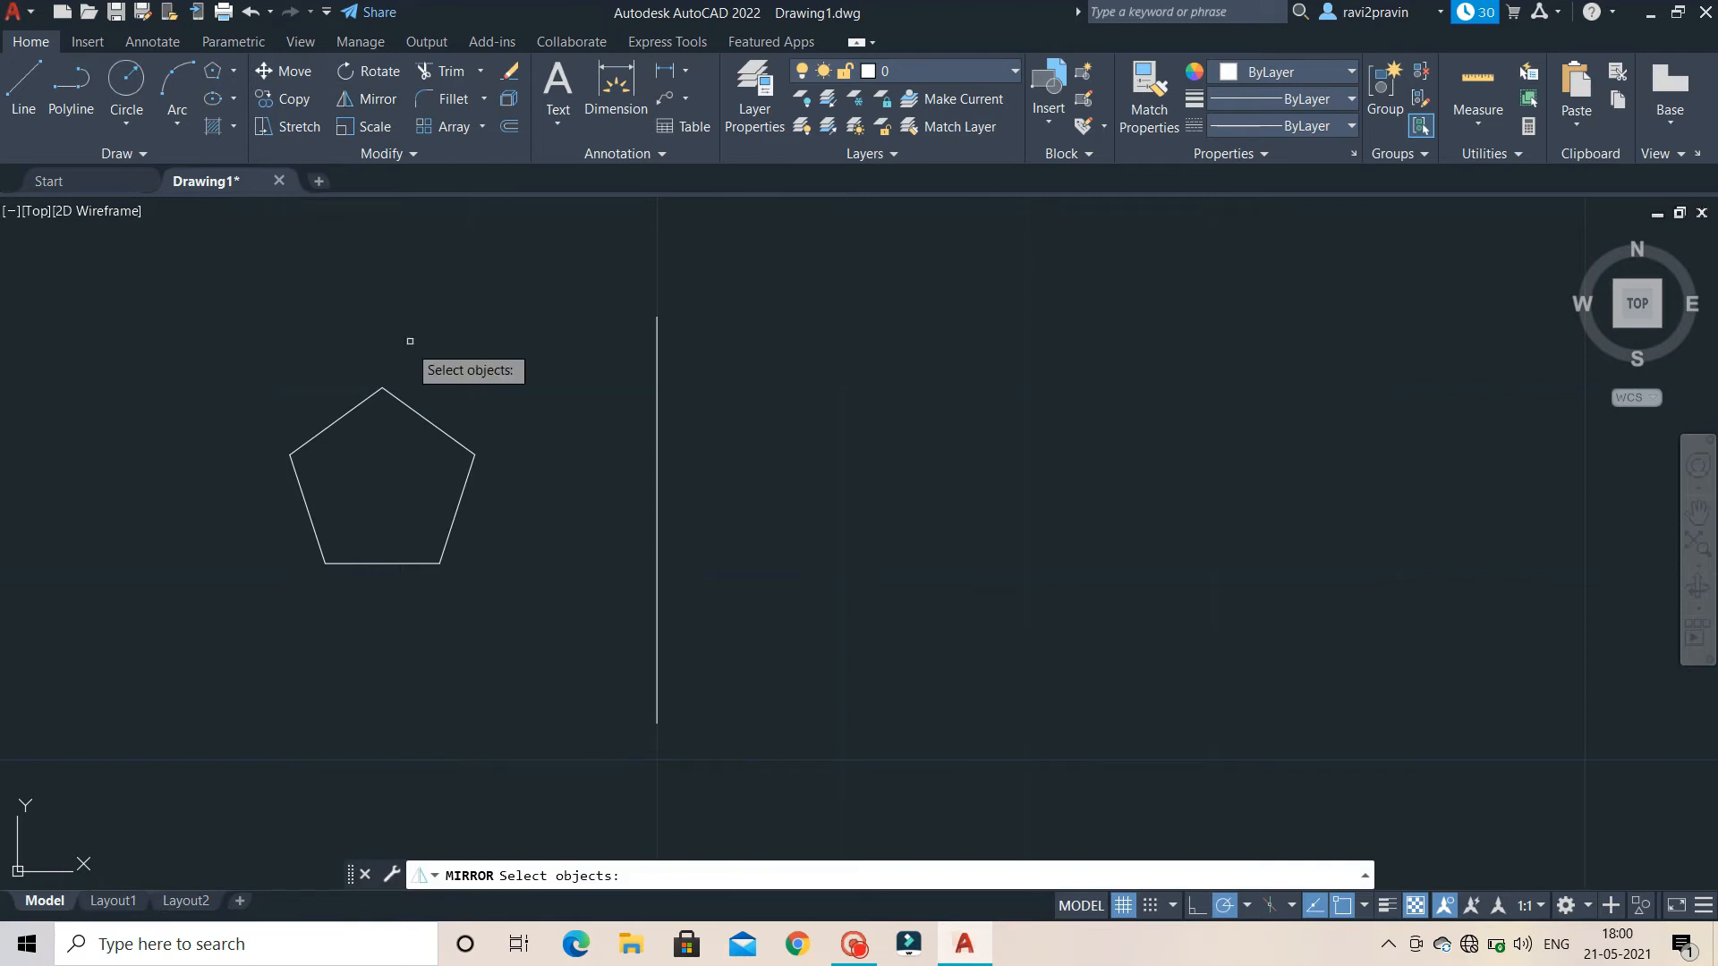
pyautogui.click(379, 387)
pyautogui.press('Return')
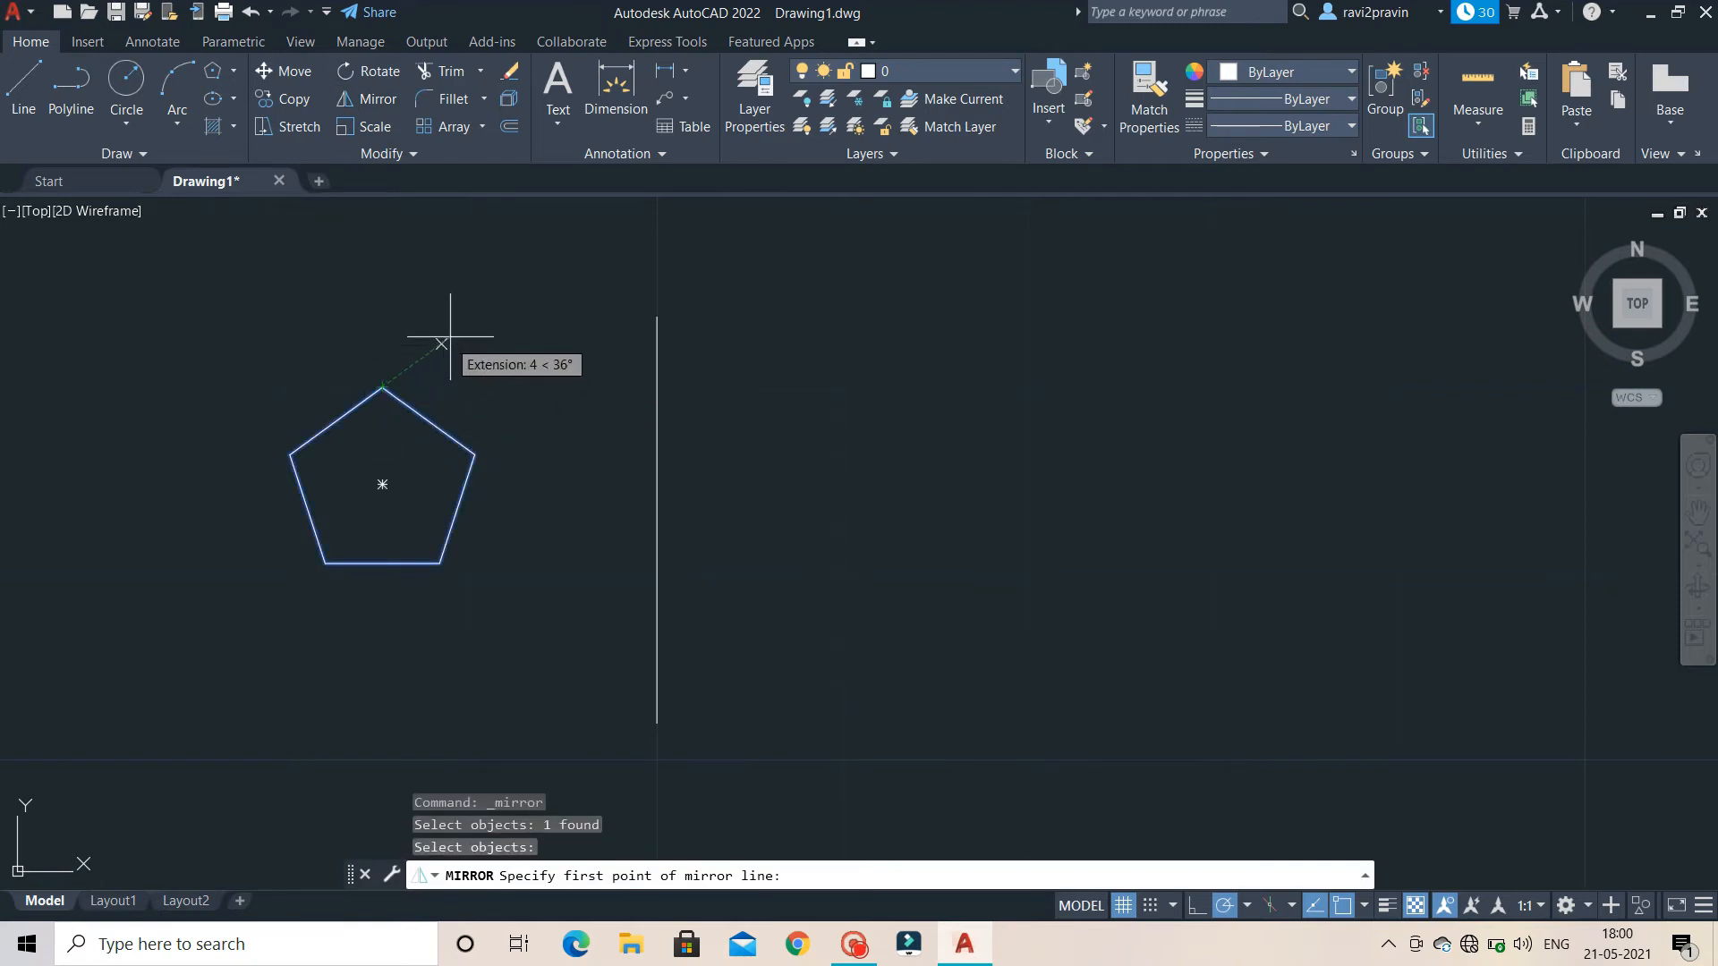
pyautogui.click(657, 315)
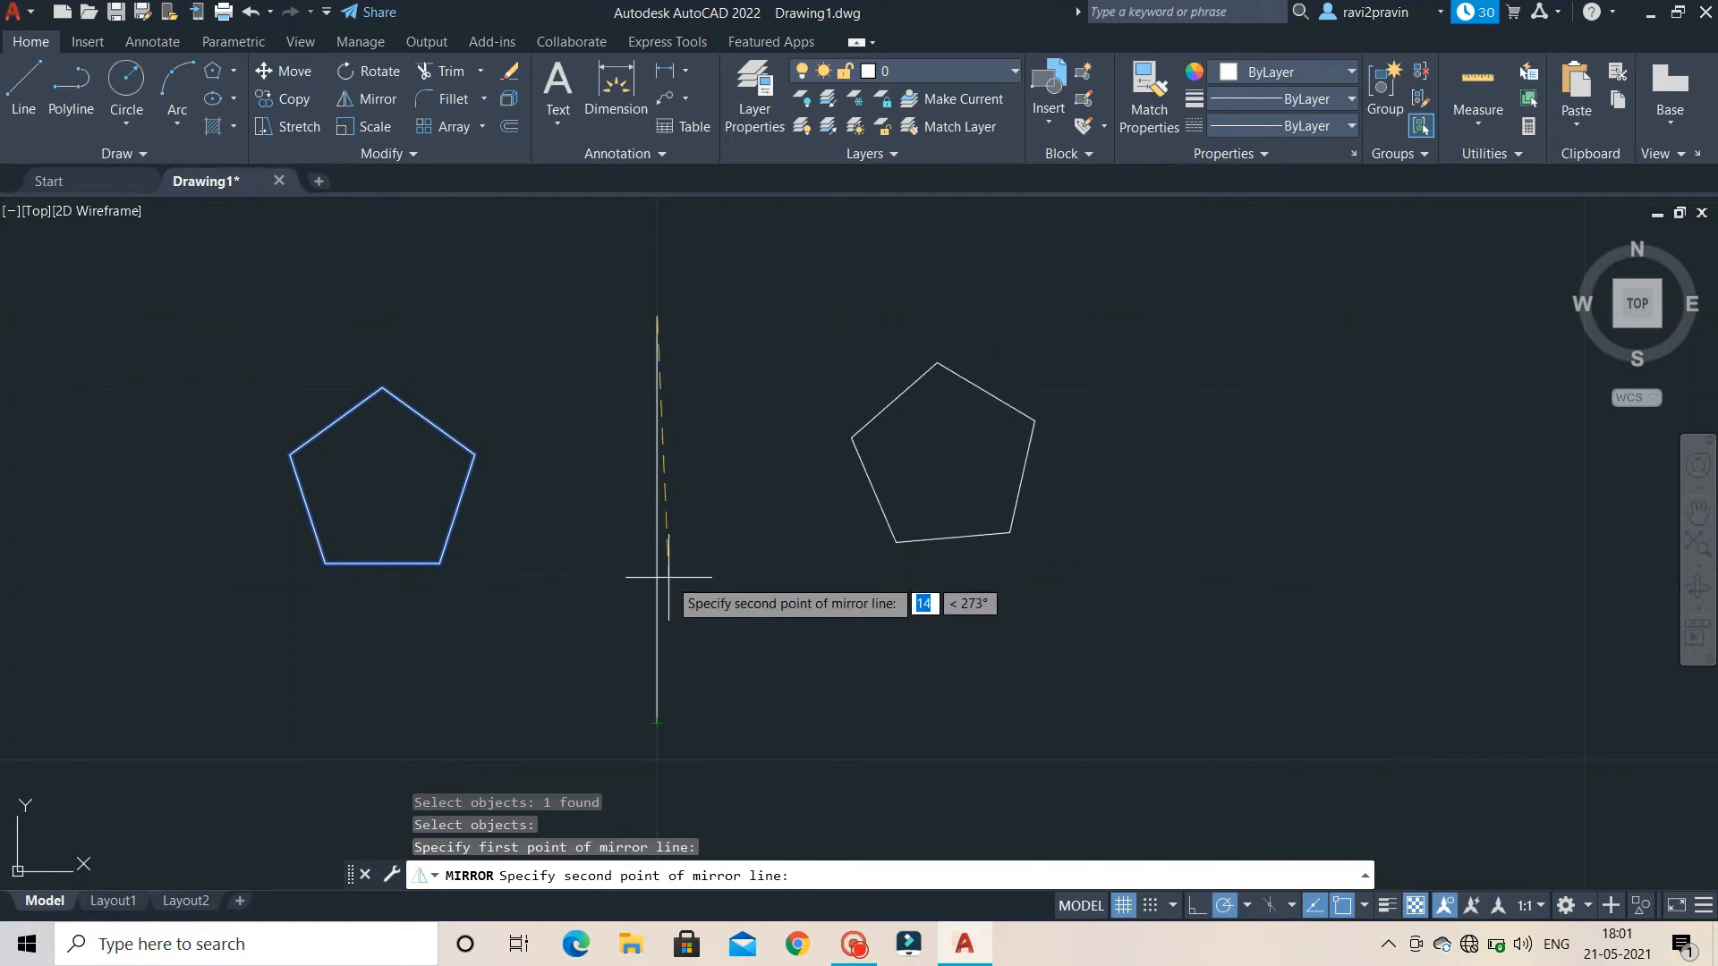
pyautogui.click(658, 365)
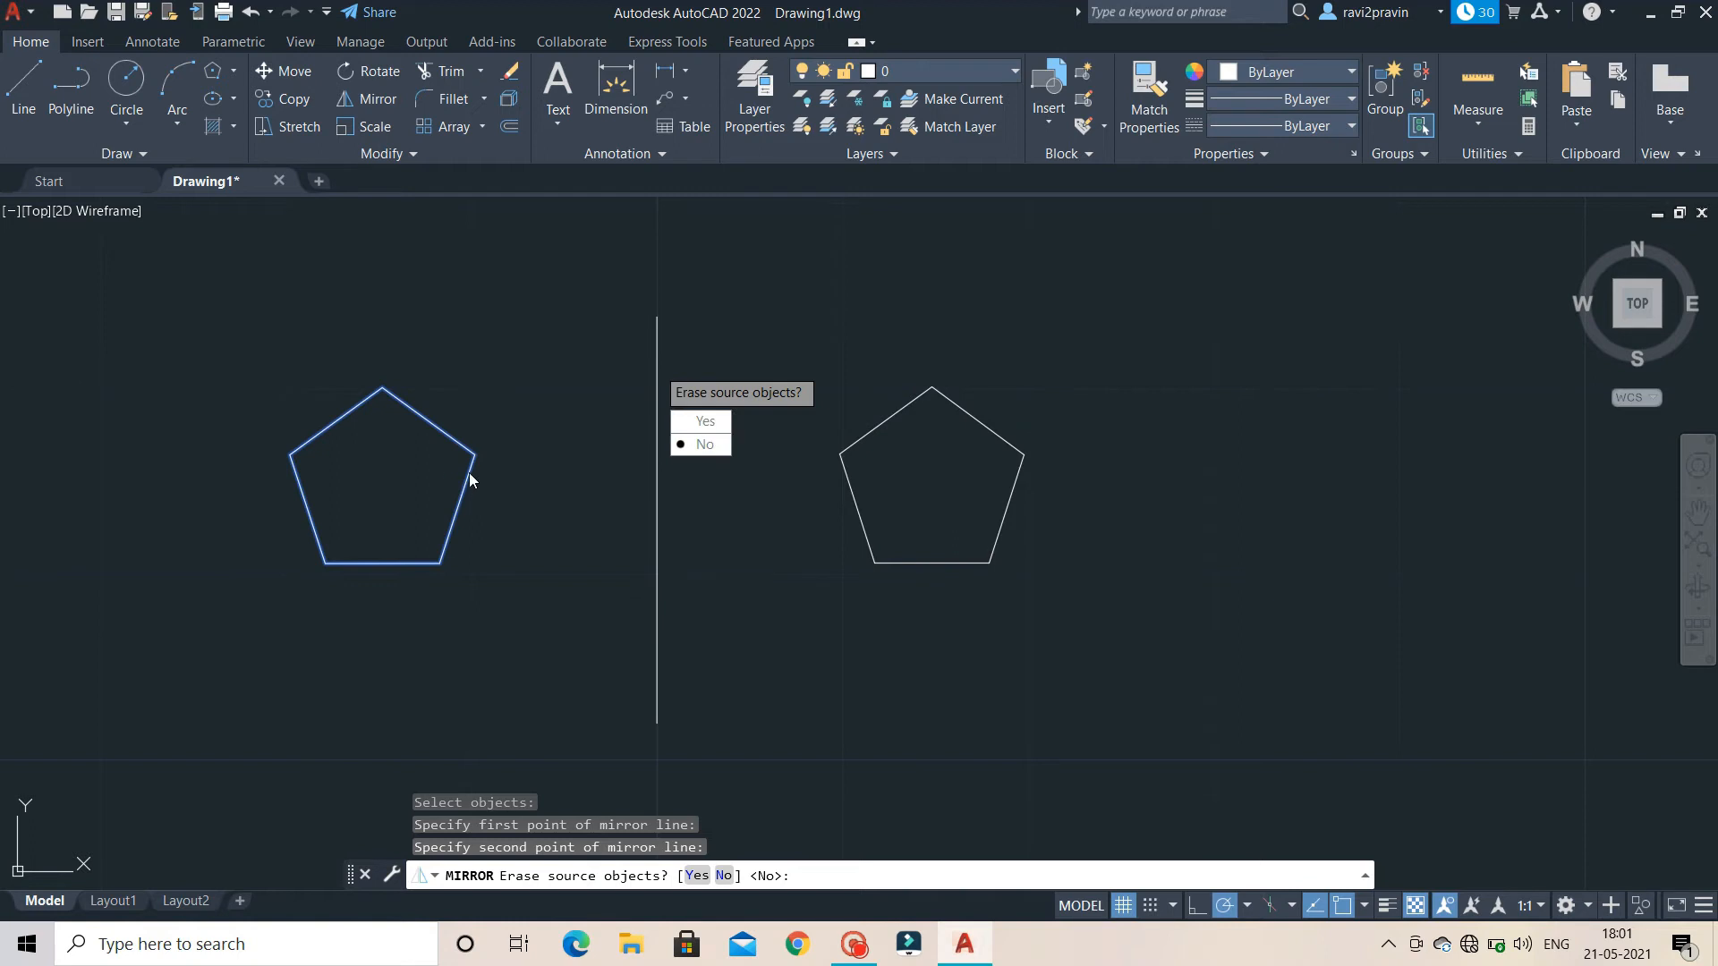
pyautogui.click(701, 429)
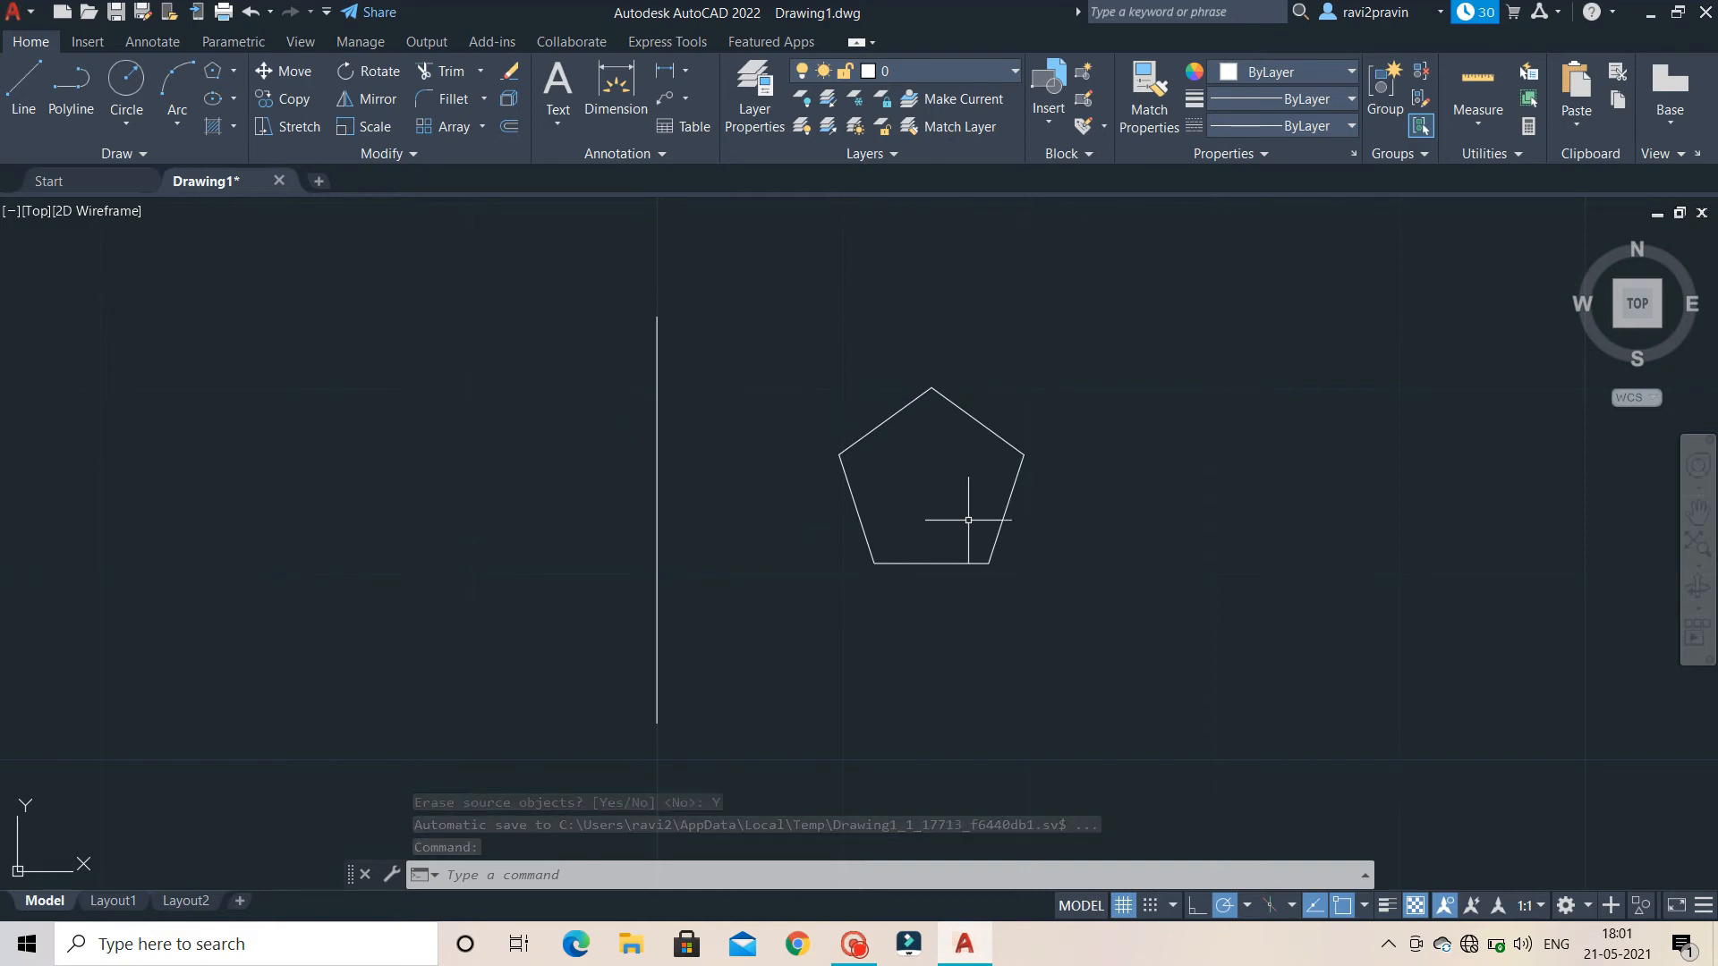
pyautogui.hotkey('ctrl', 'z')
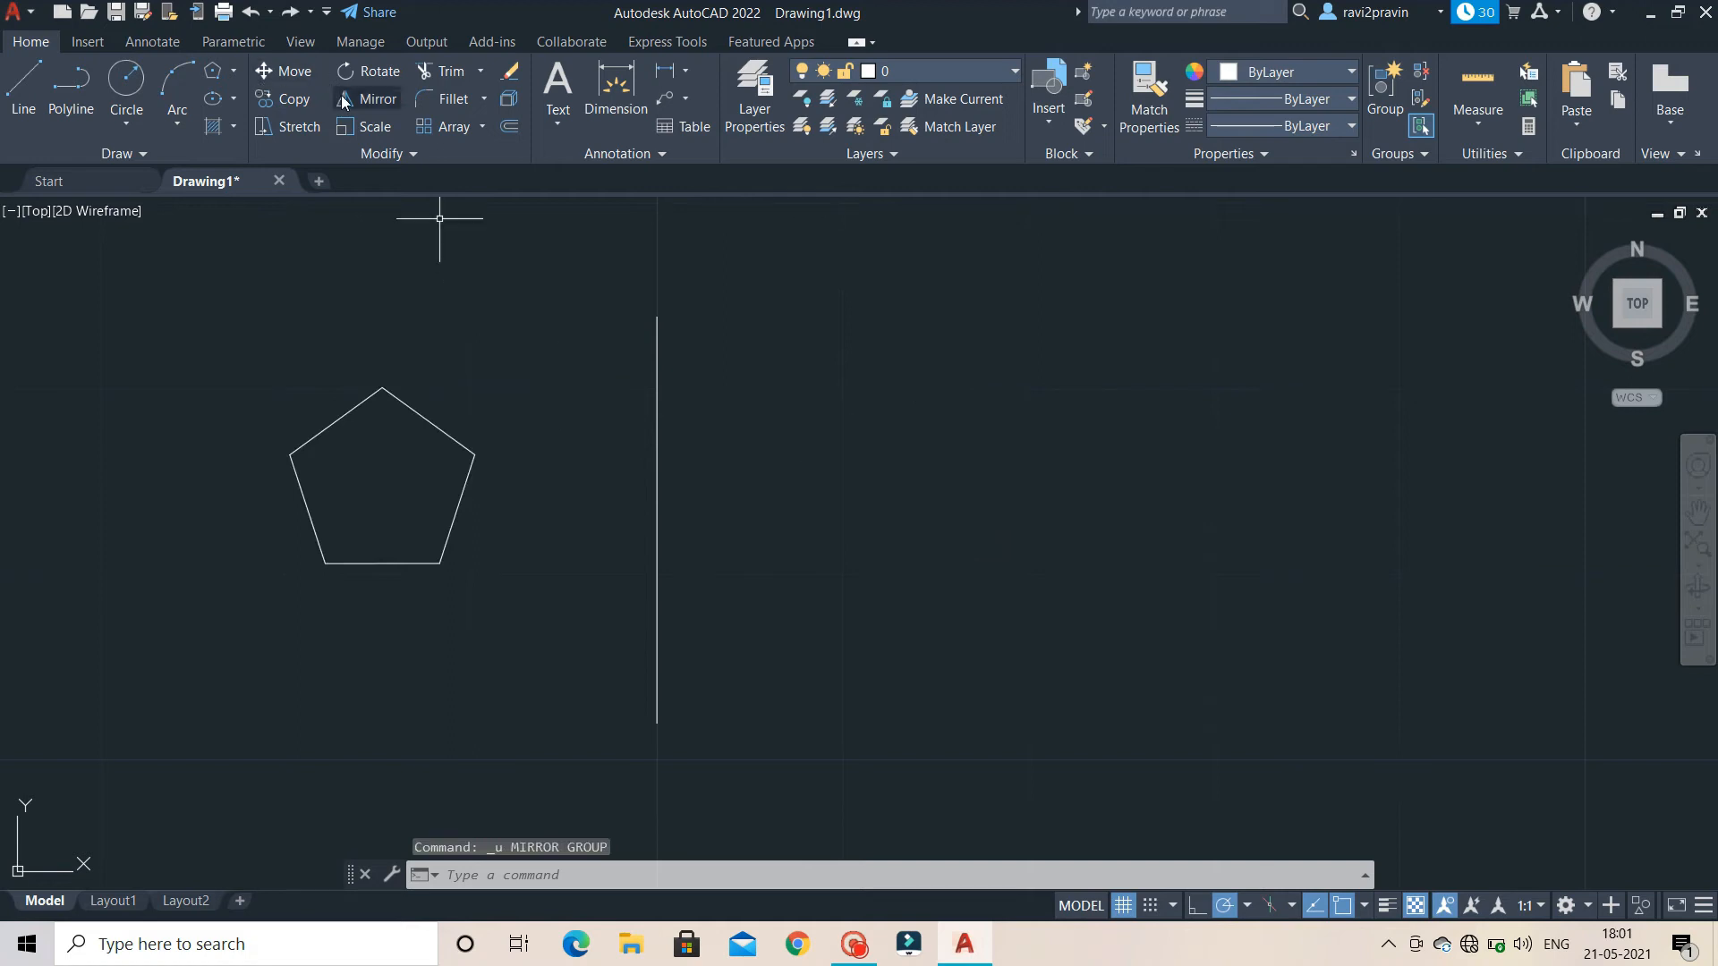
# Mirror the pentagon across the vertical line, answering No to erasing the source object
pyautogui.click(443, 428)
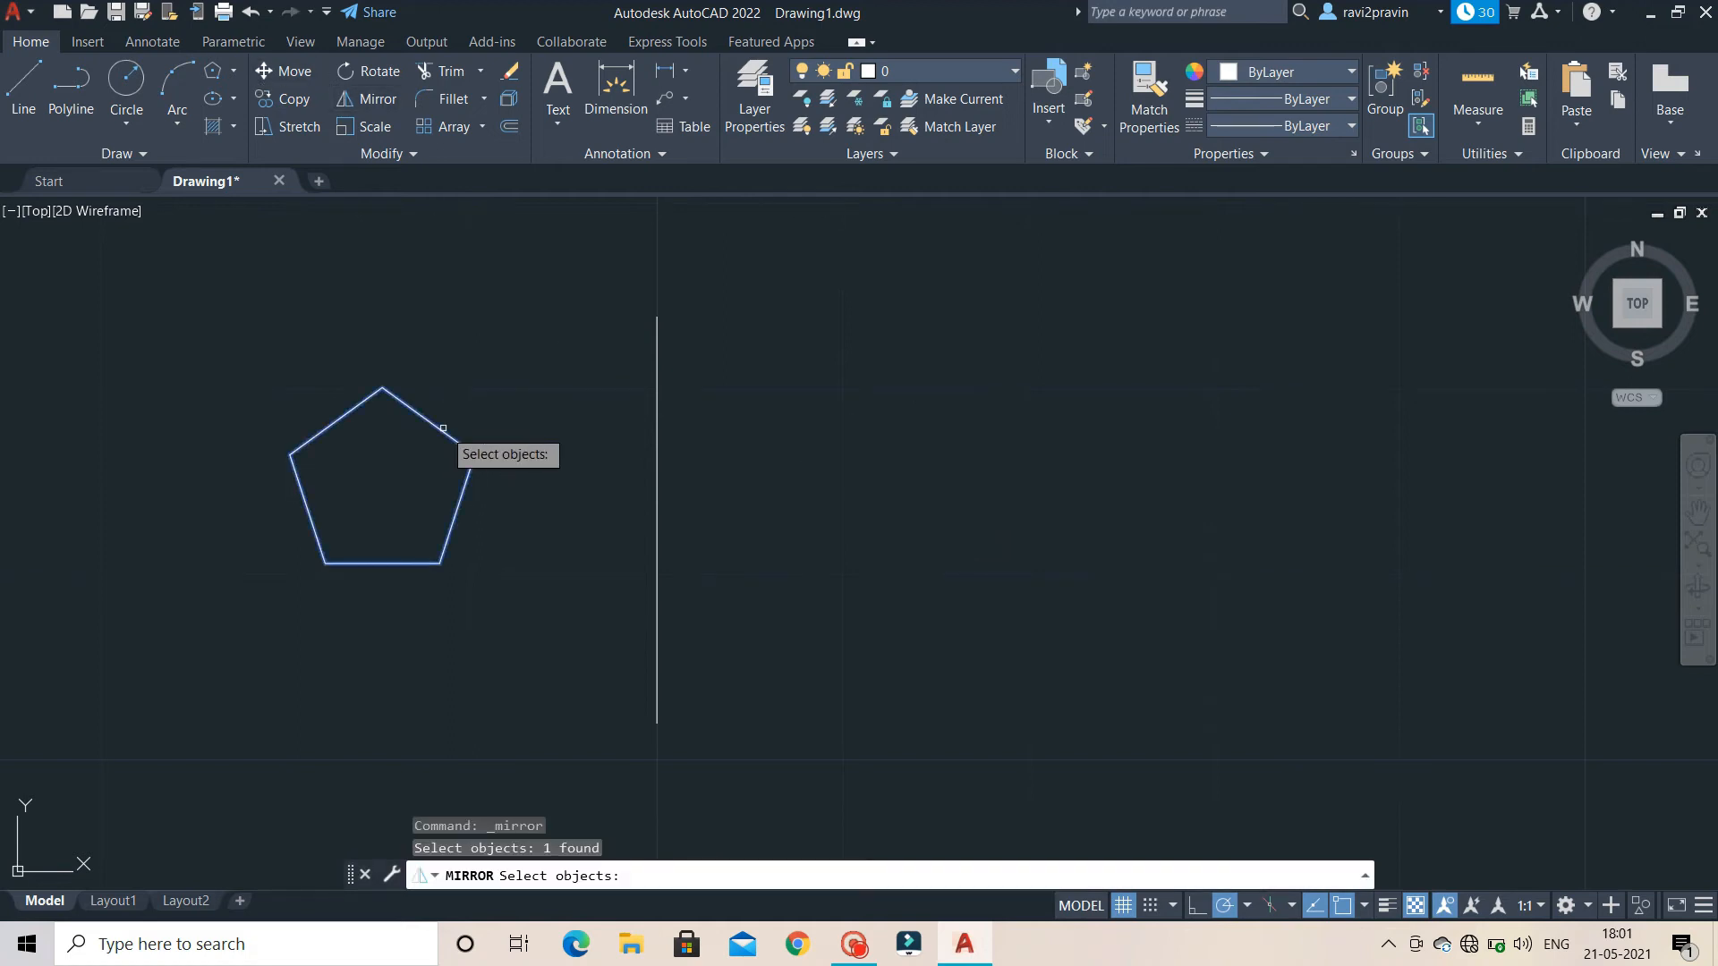
pyautogui.press('Return')
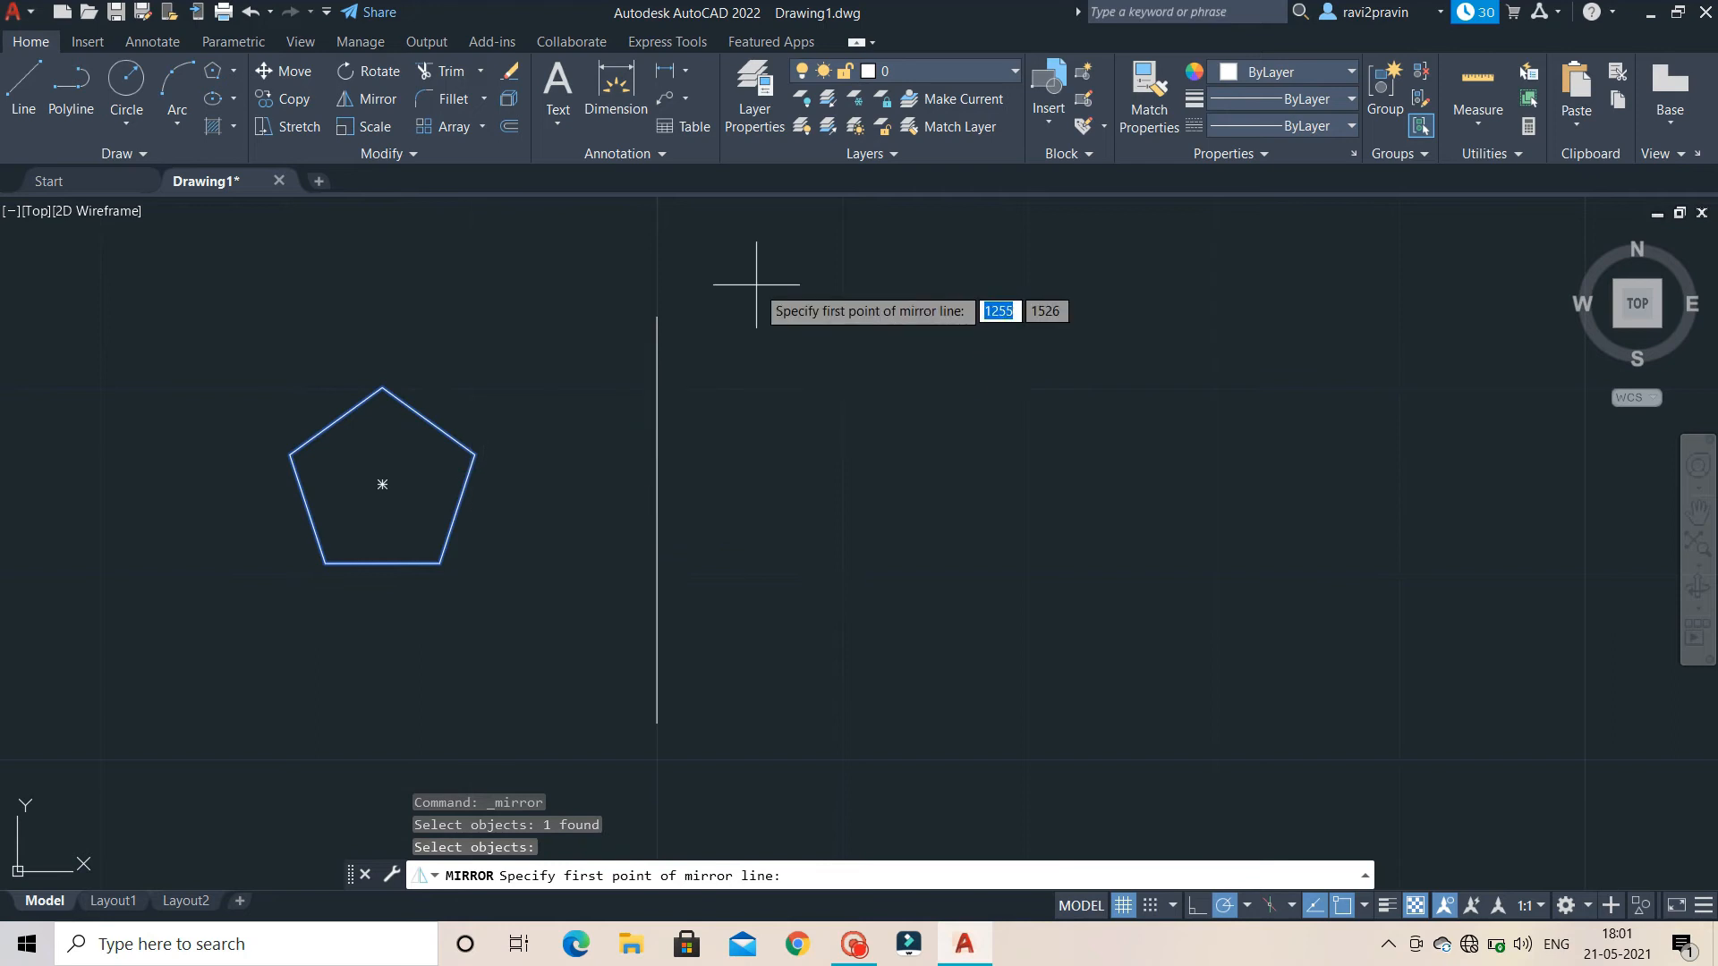
pyautogui.click(657, 319)
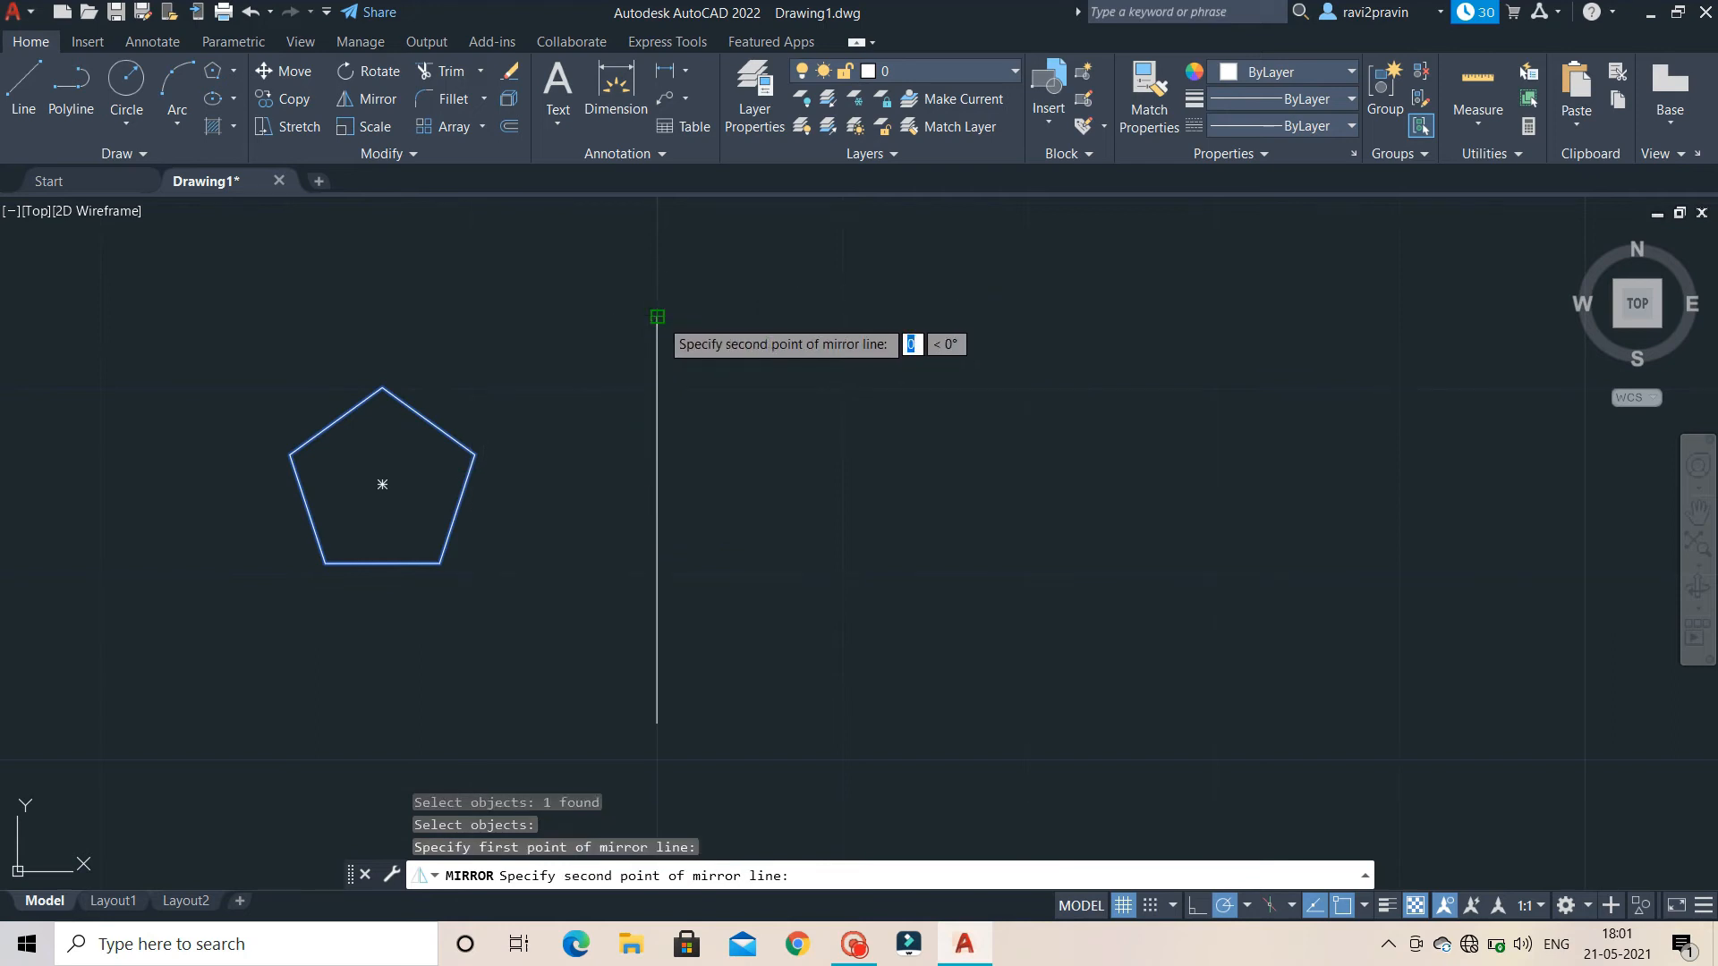
pyautogui.click(657, 537)
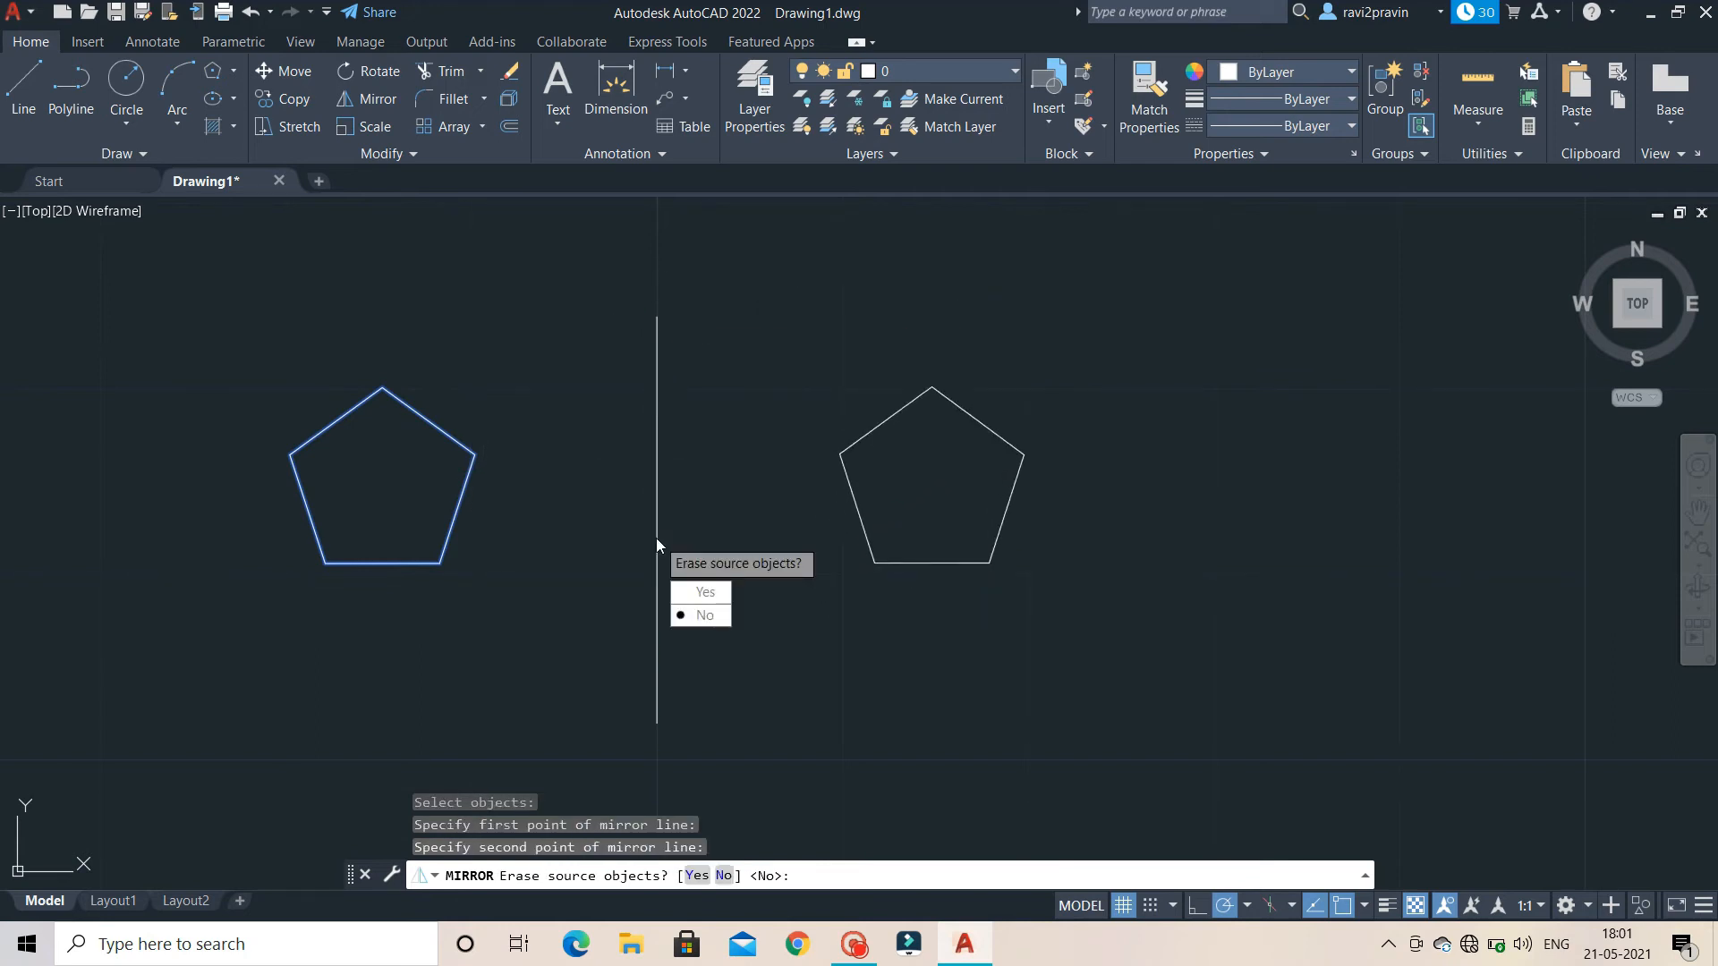
pyautogui.click(704, 616)
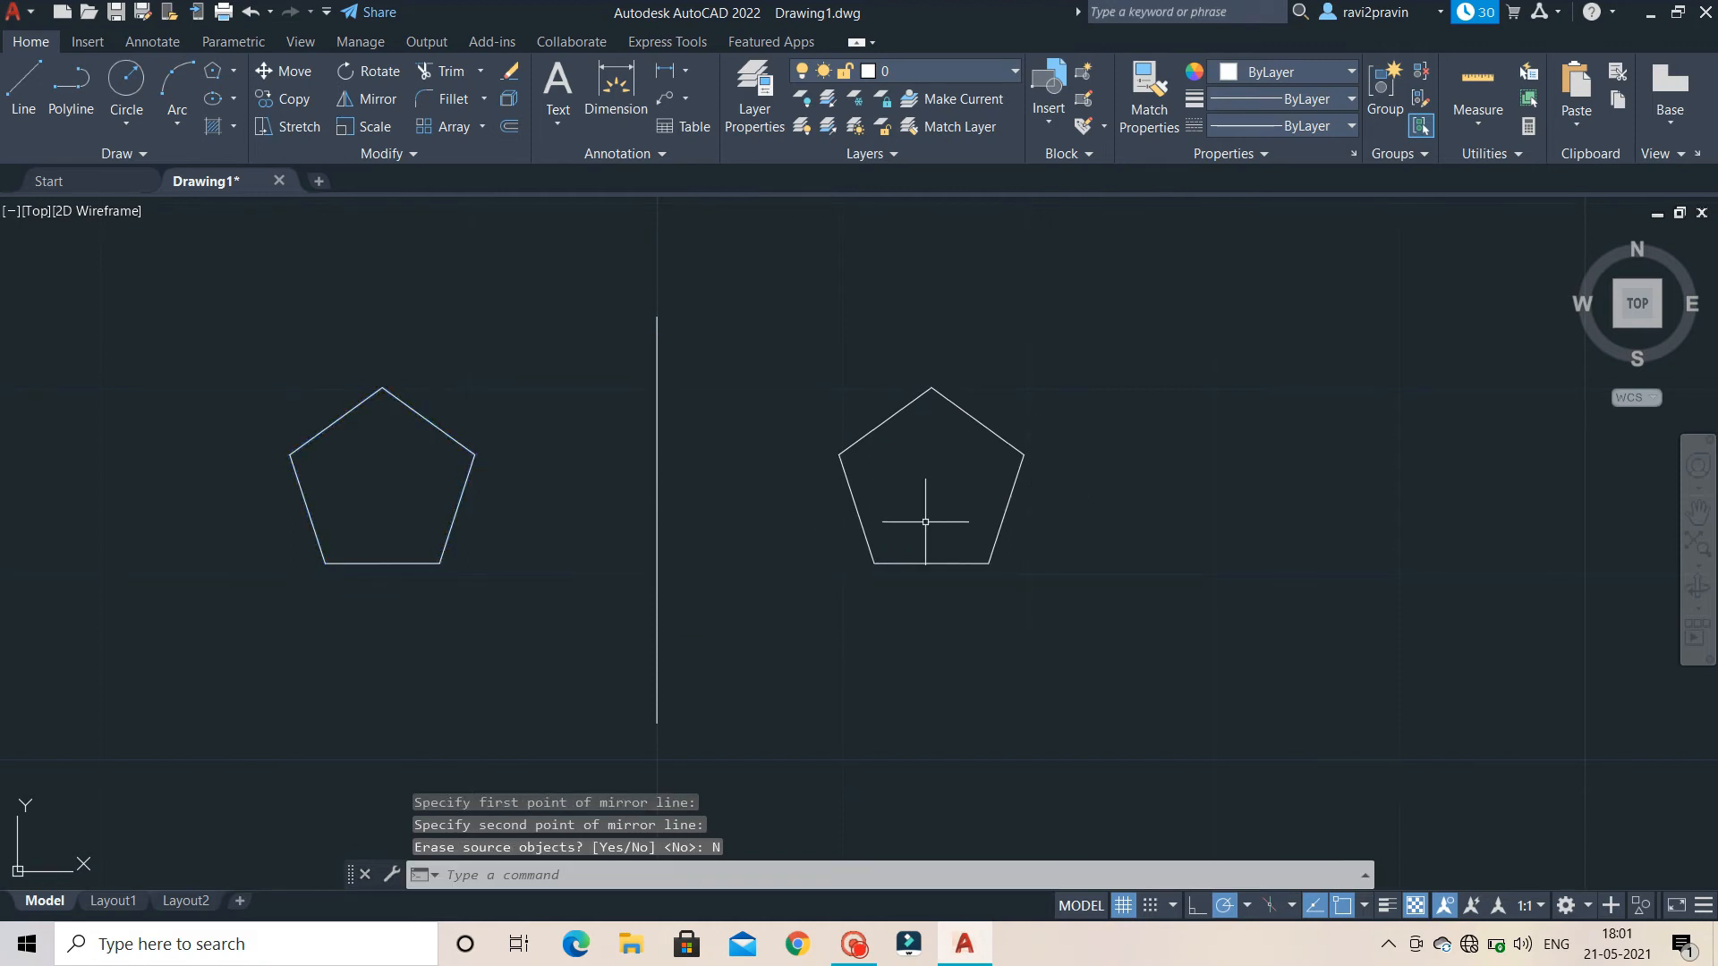
# Delete the mirrored pentagon on the right side of the vertical line
pyautogui.click(1012, 610)
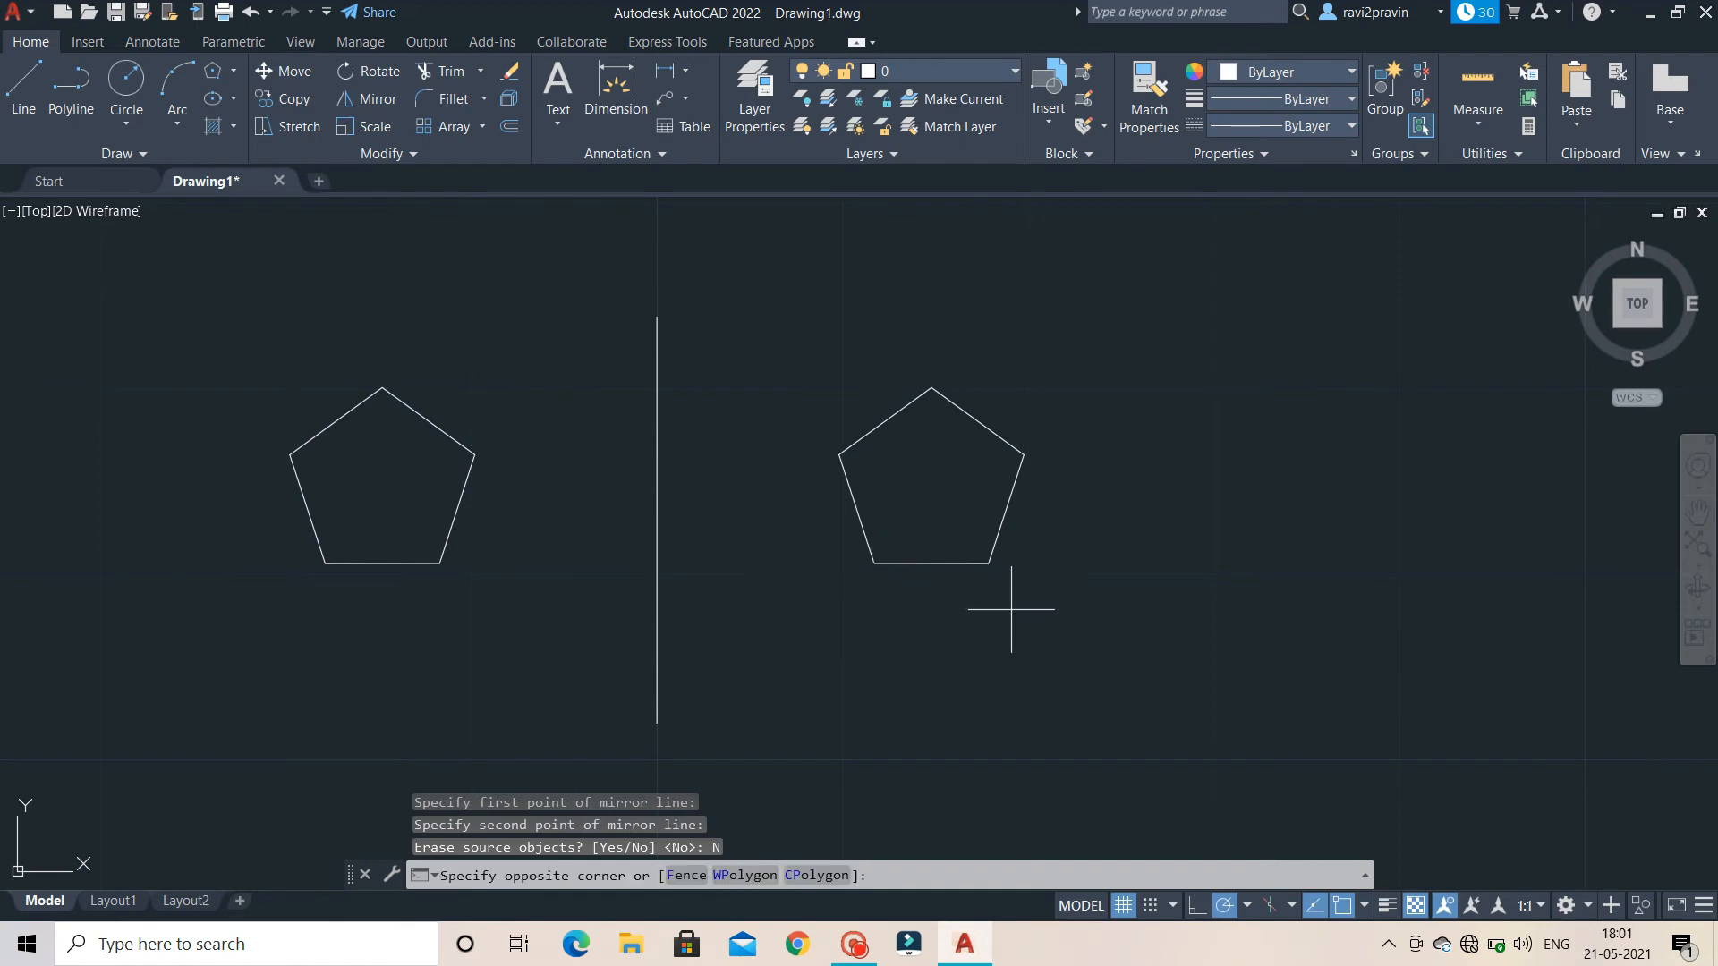
pyautogui.click(807, 393)
pyautogui.press('Delete')
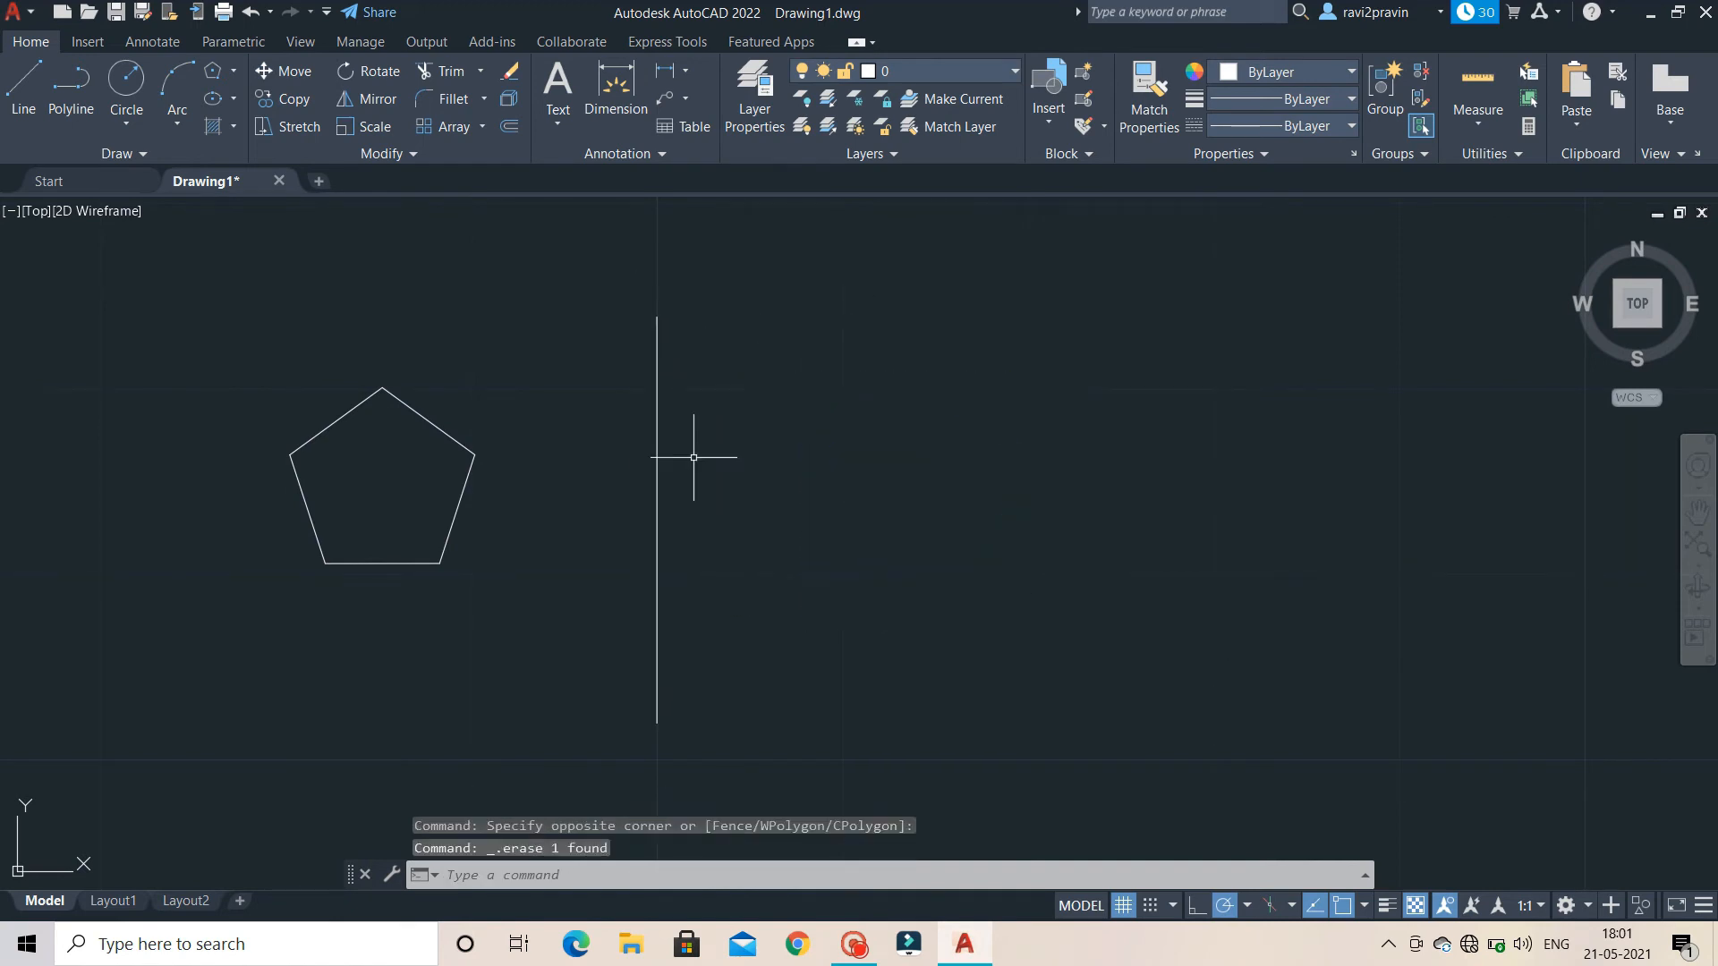
# Mirror the remaining pentagon about the vertical line once more, keeping the source object
pyautogui.click(366, 99)
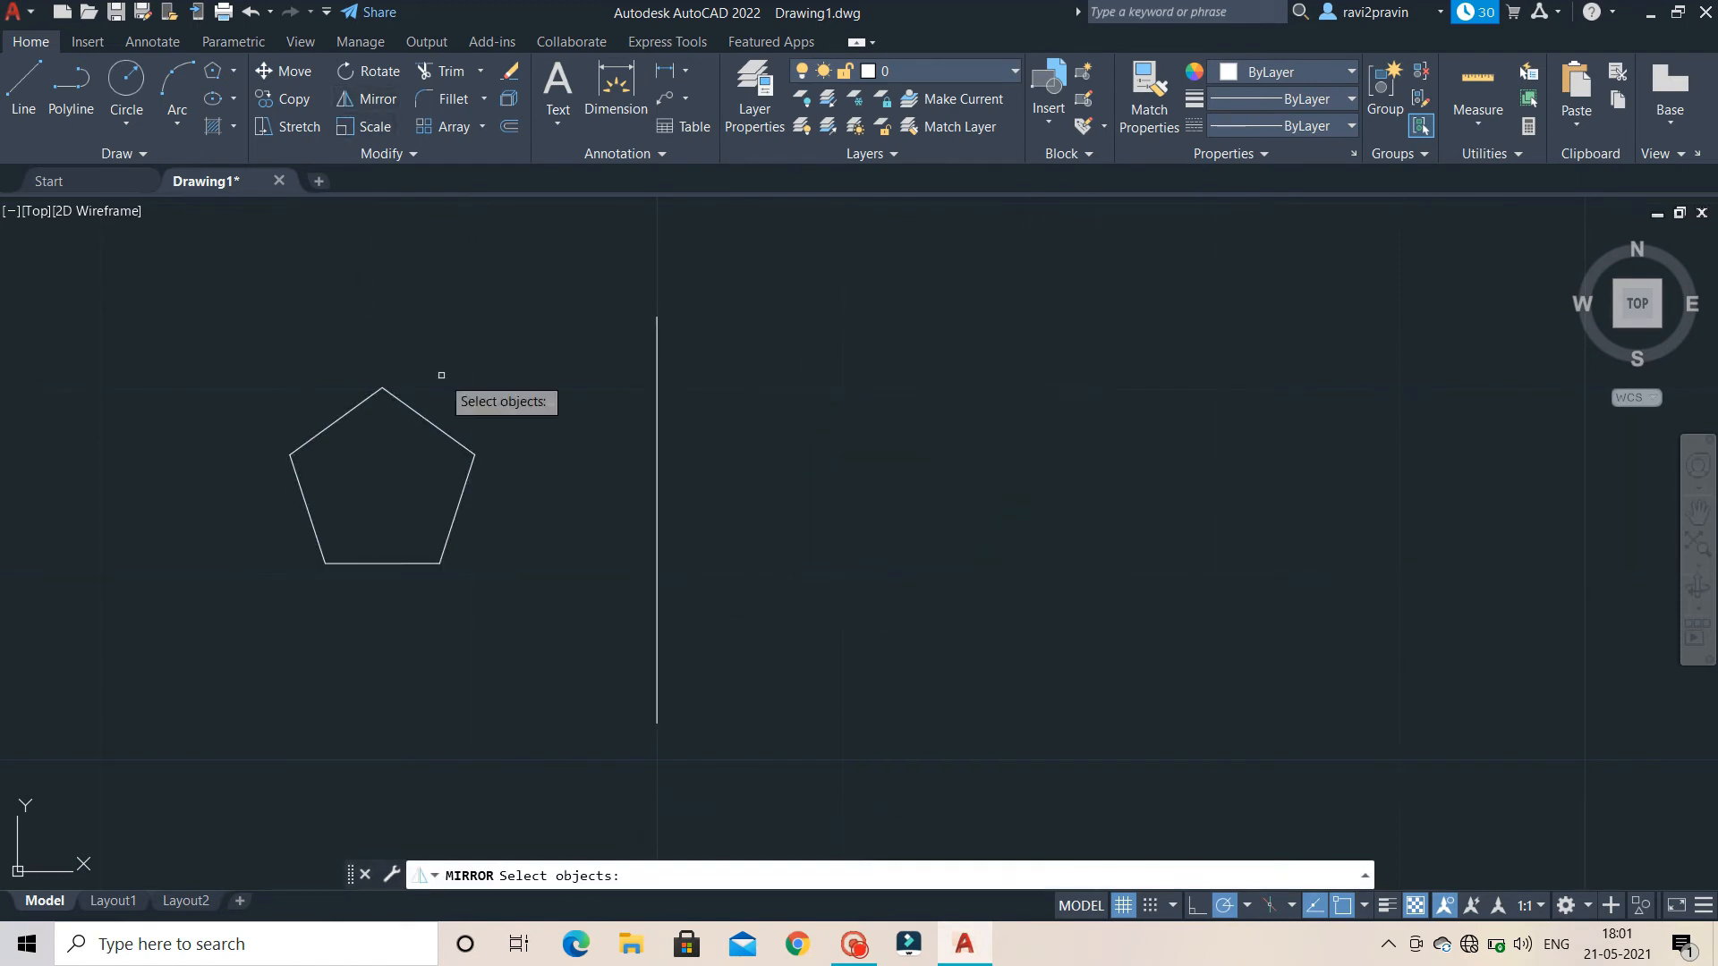
pyautogui.click(450, 440)
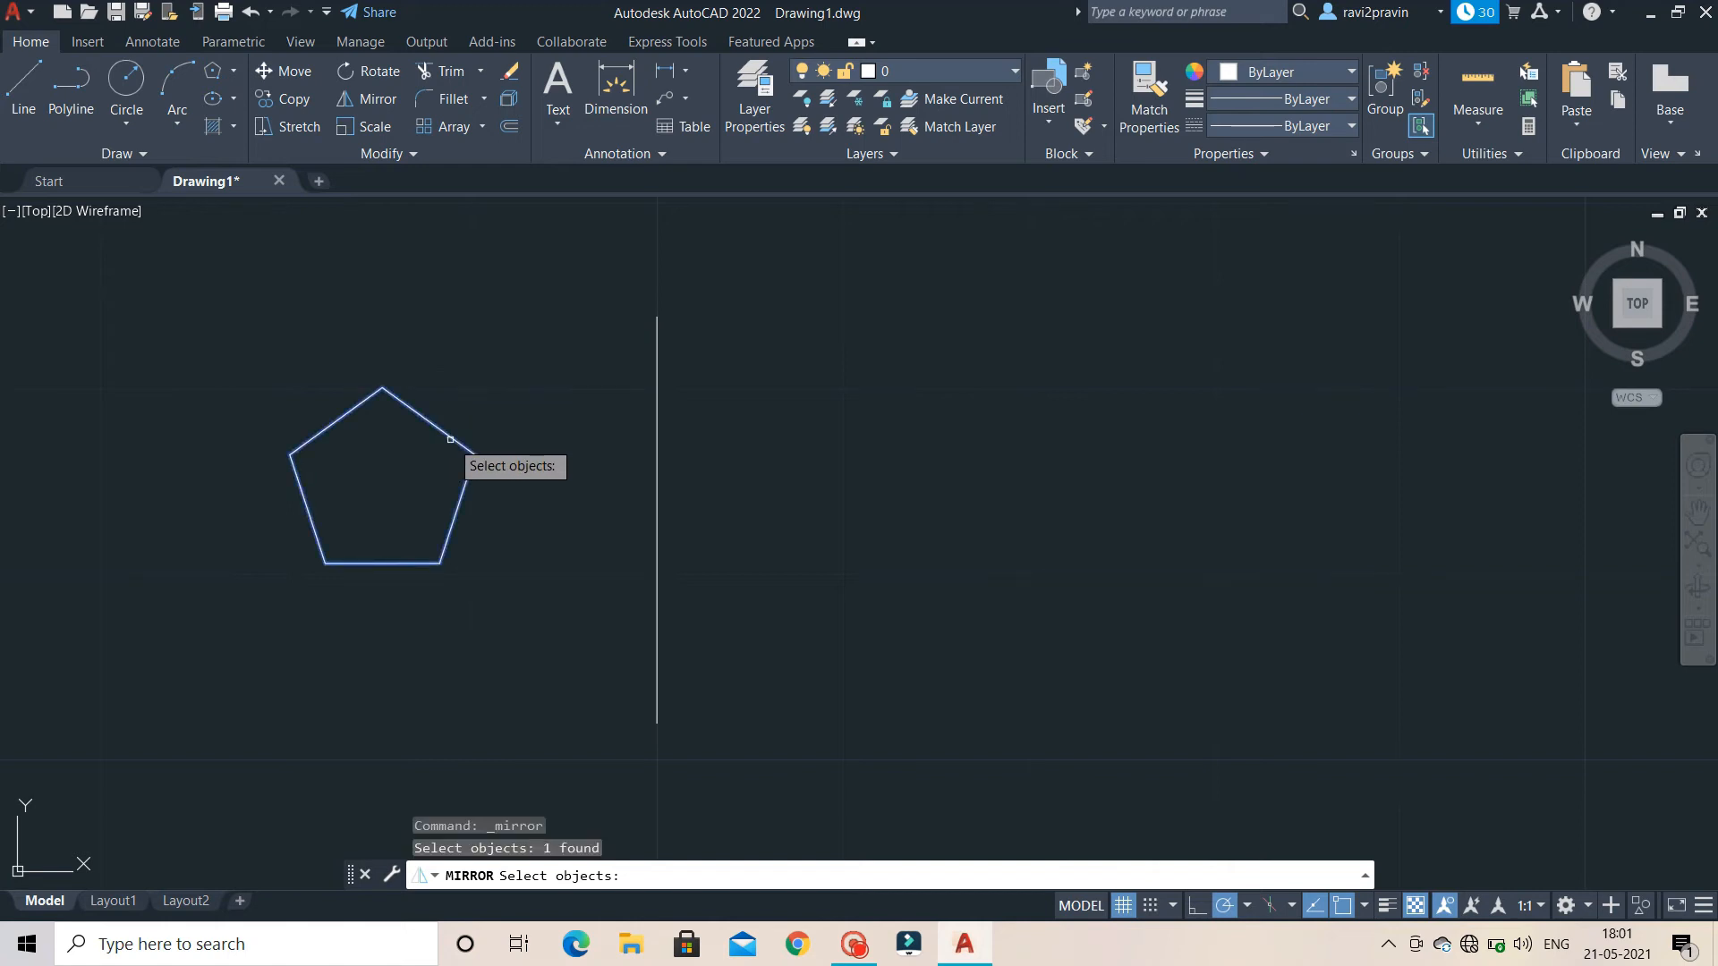
pyautogui.press('Return')
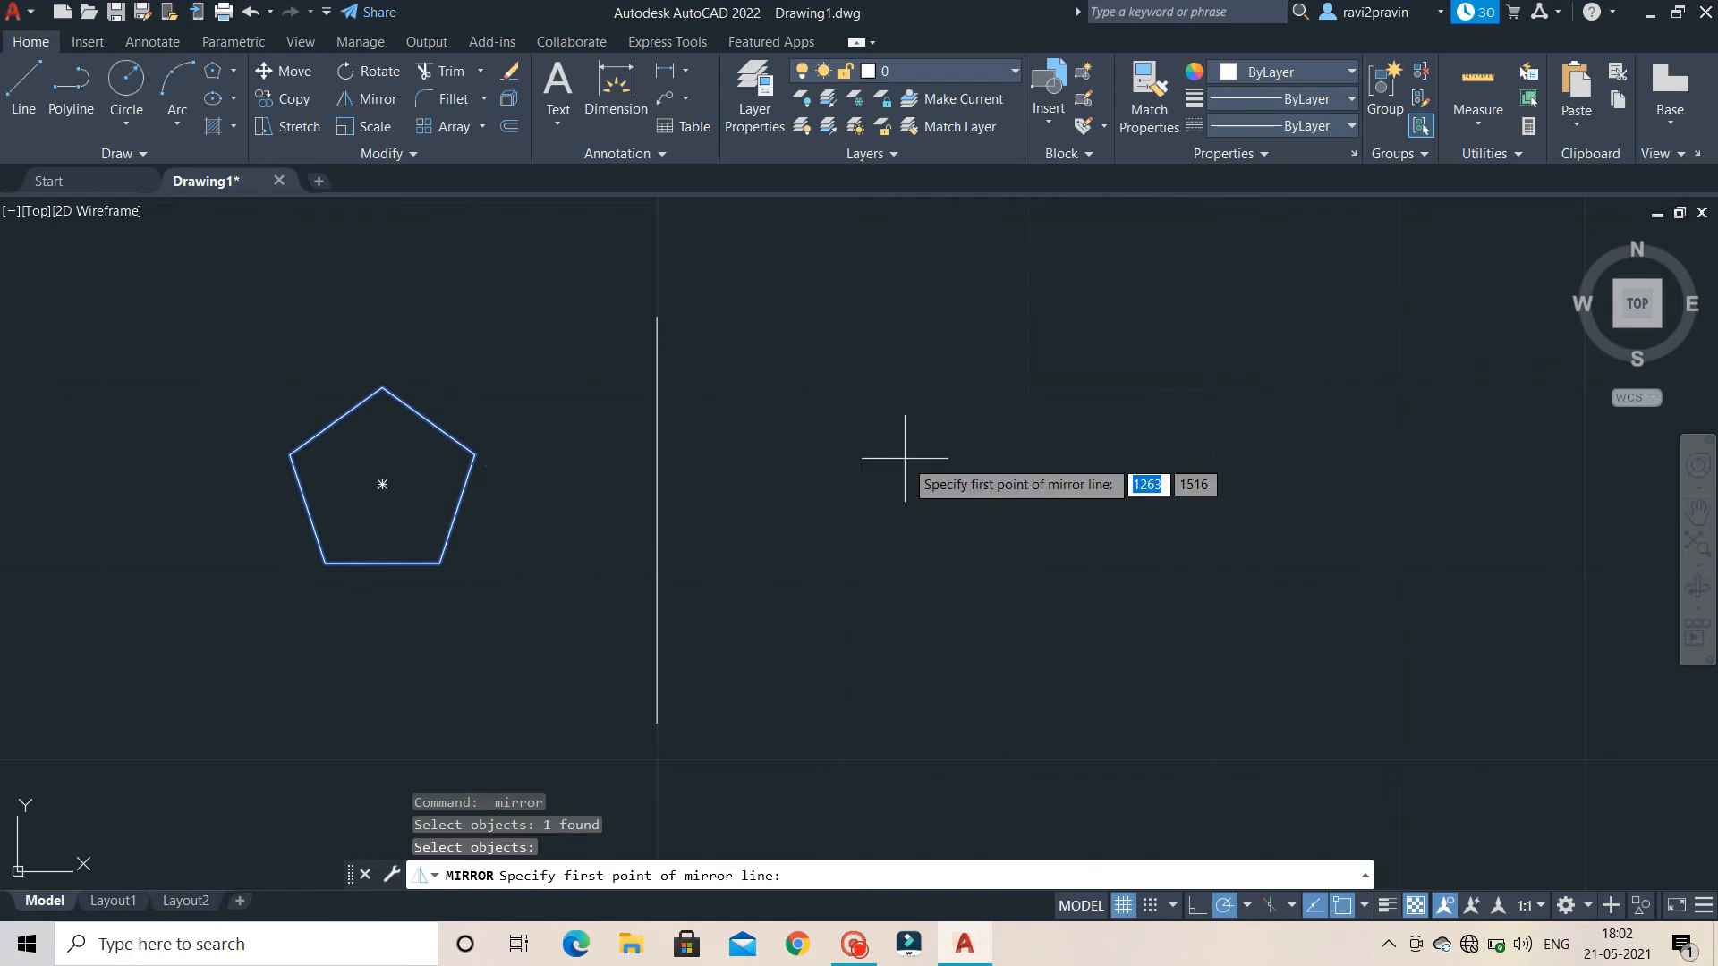
pyautogui.click(657, 317)
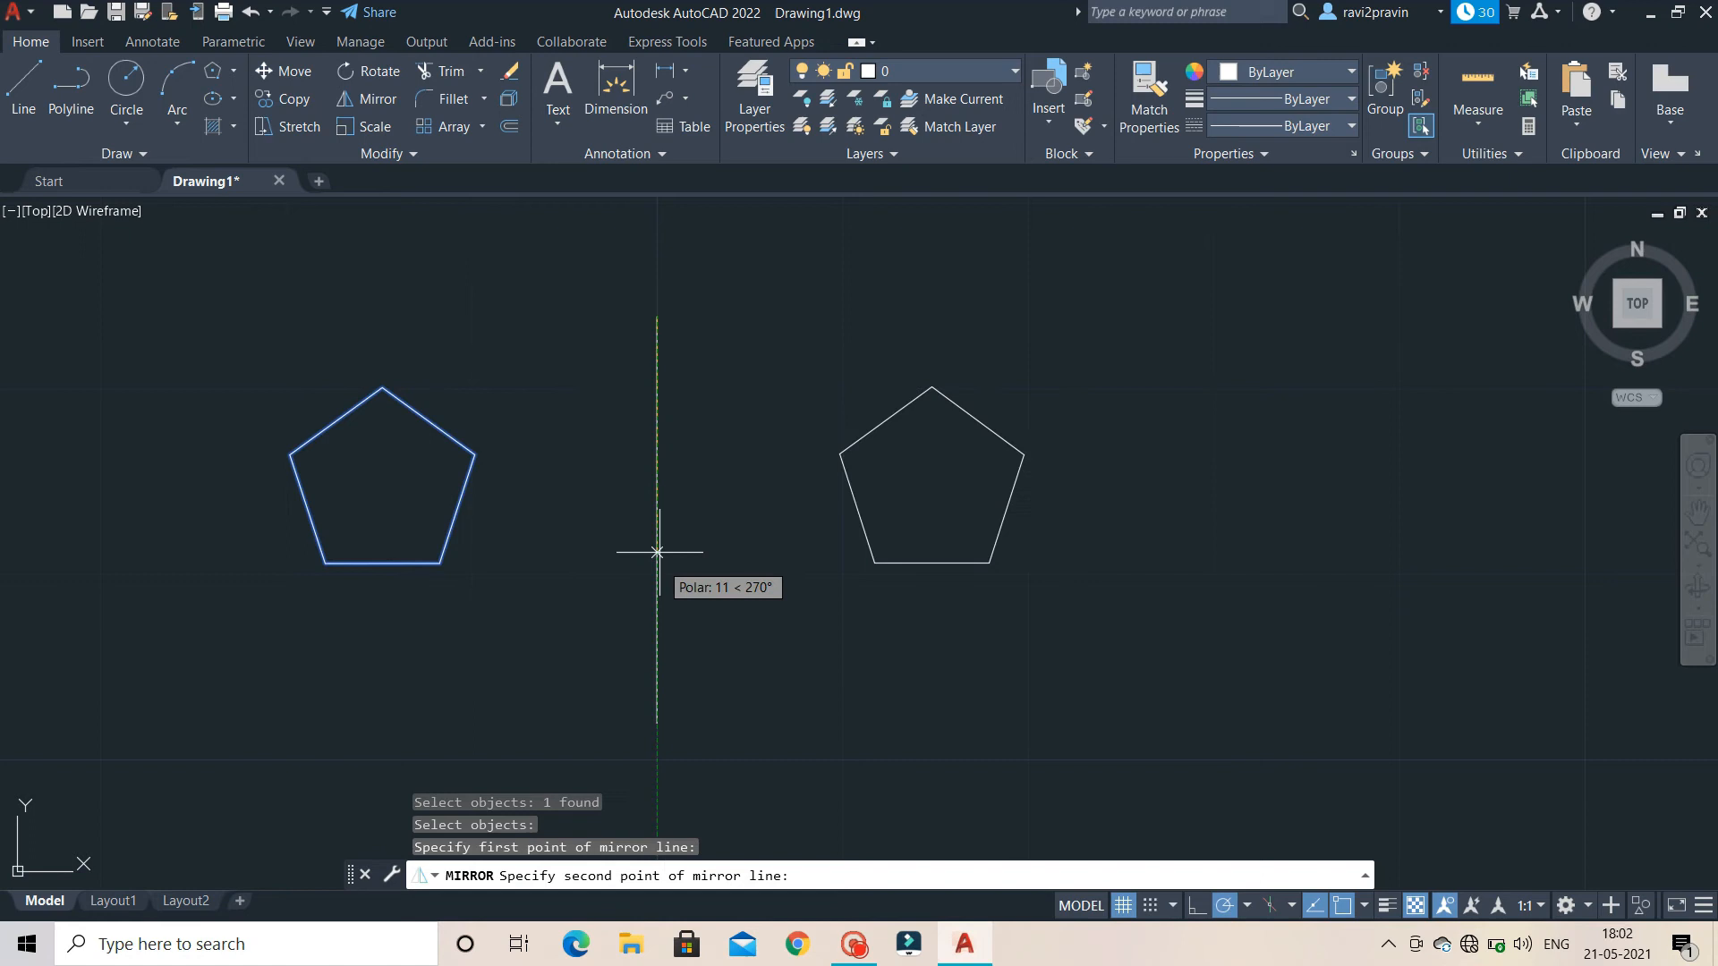
pyautogui.click(660, 650)
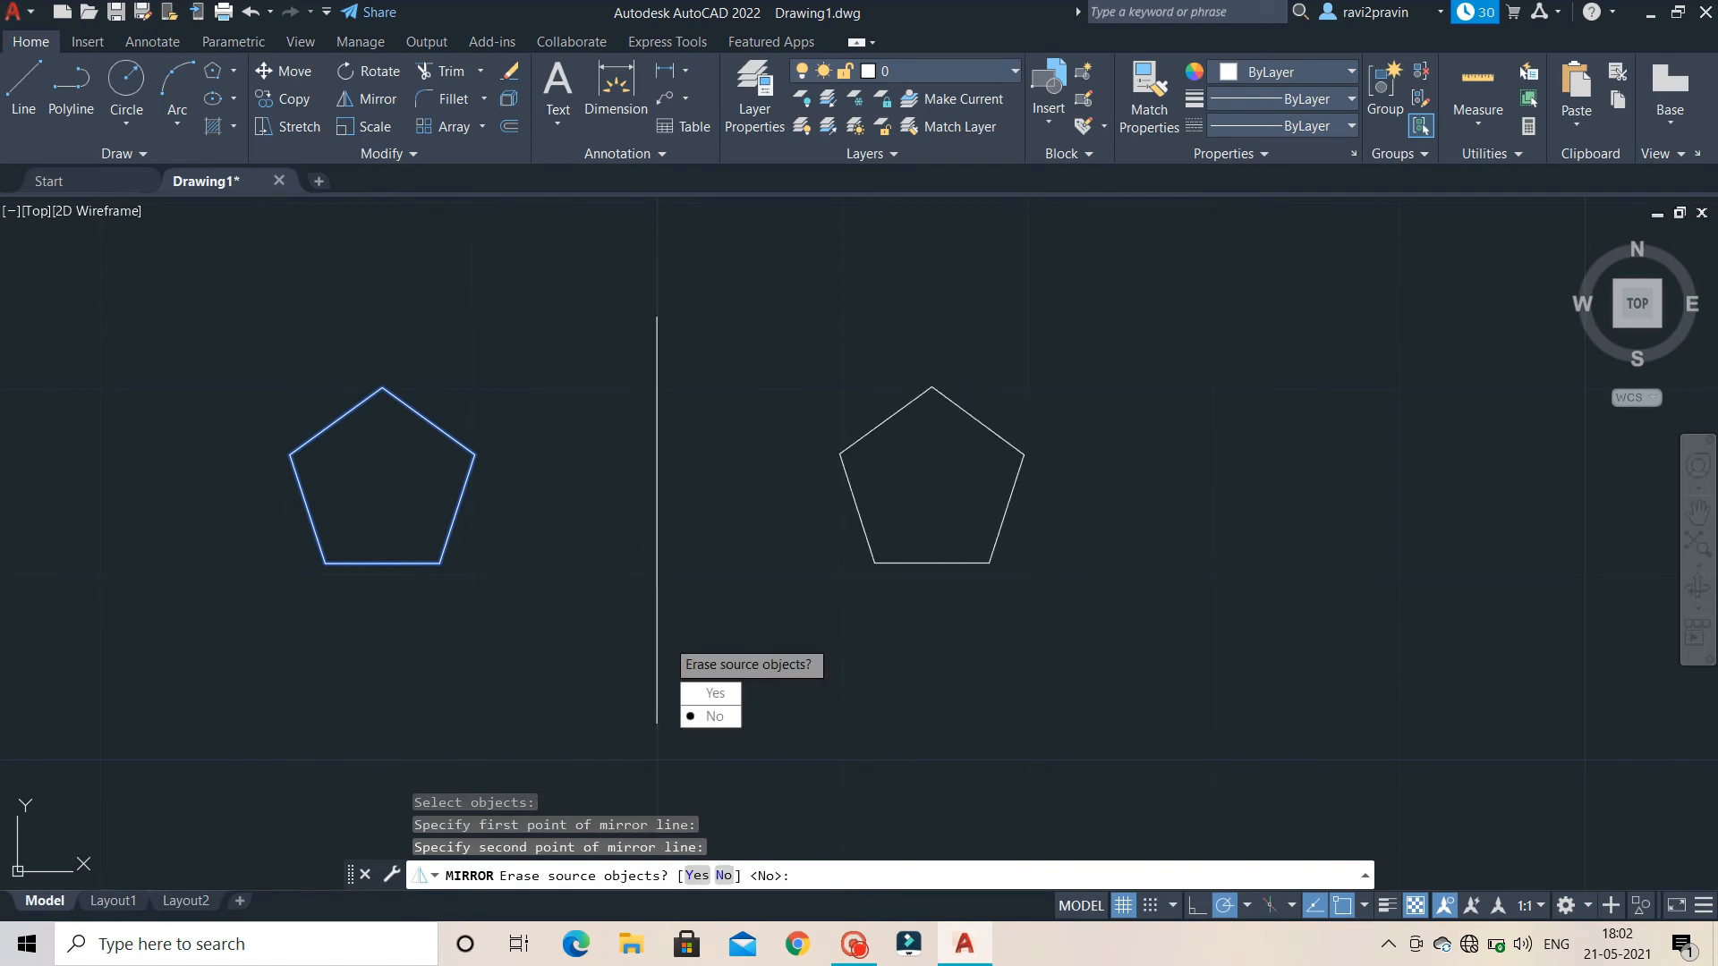
pyautogui.click(712, 716)
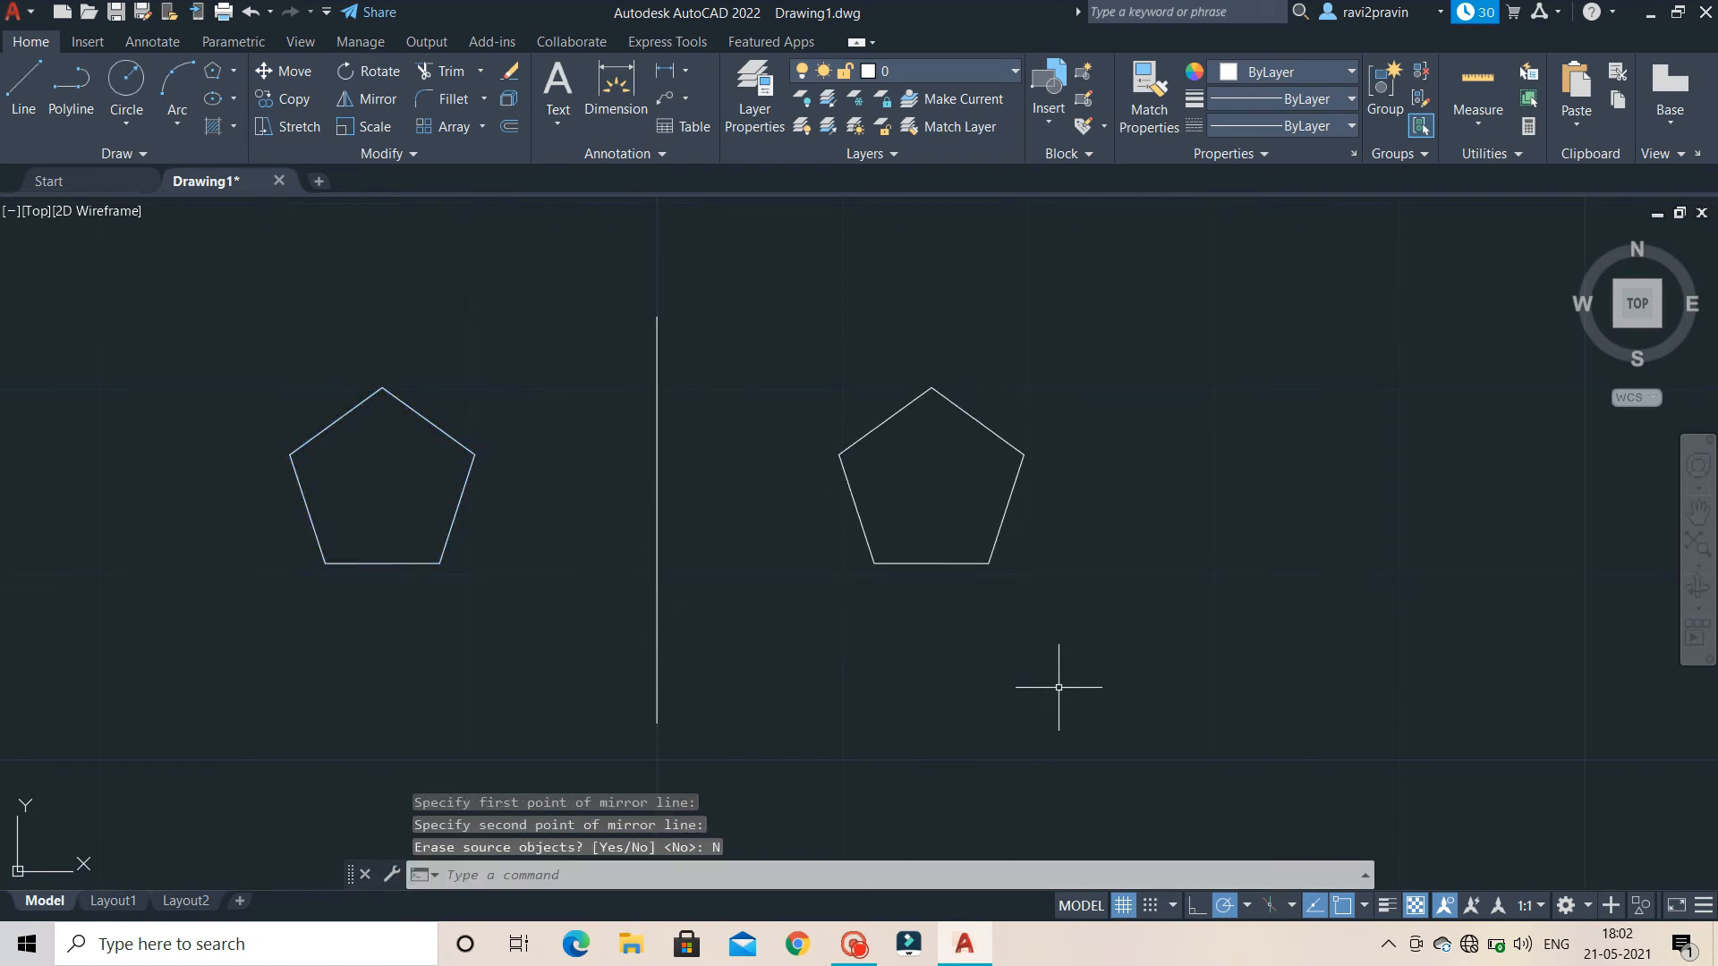
# Delete both pentagons and the vertical line to clear the drawing
pyautogui.click(1134, 717)
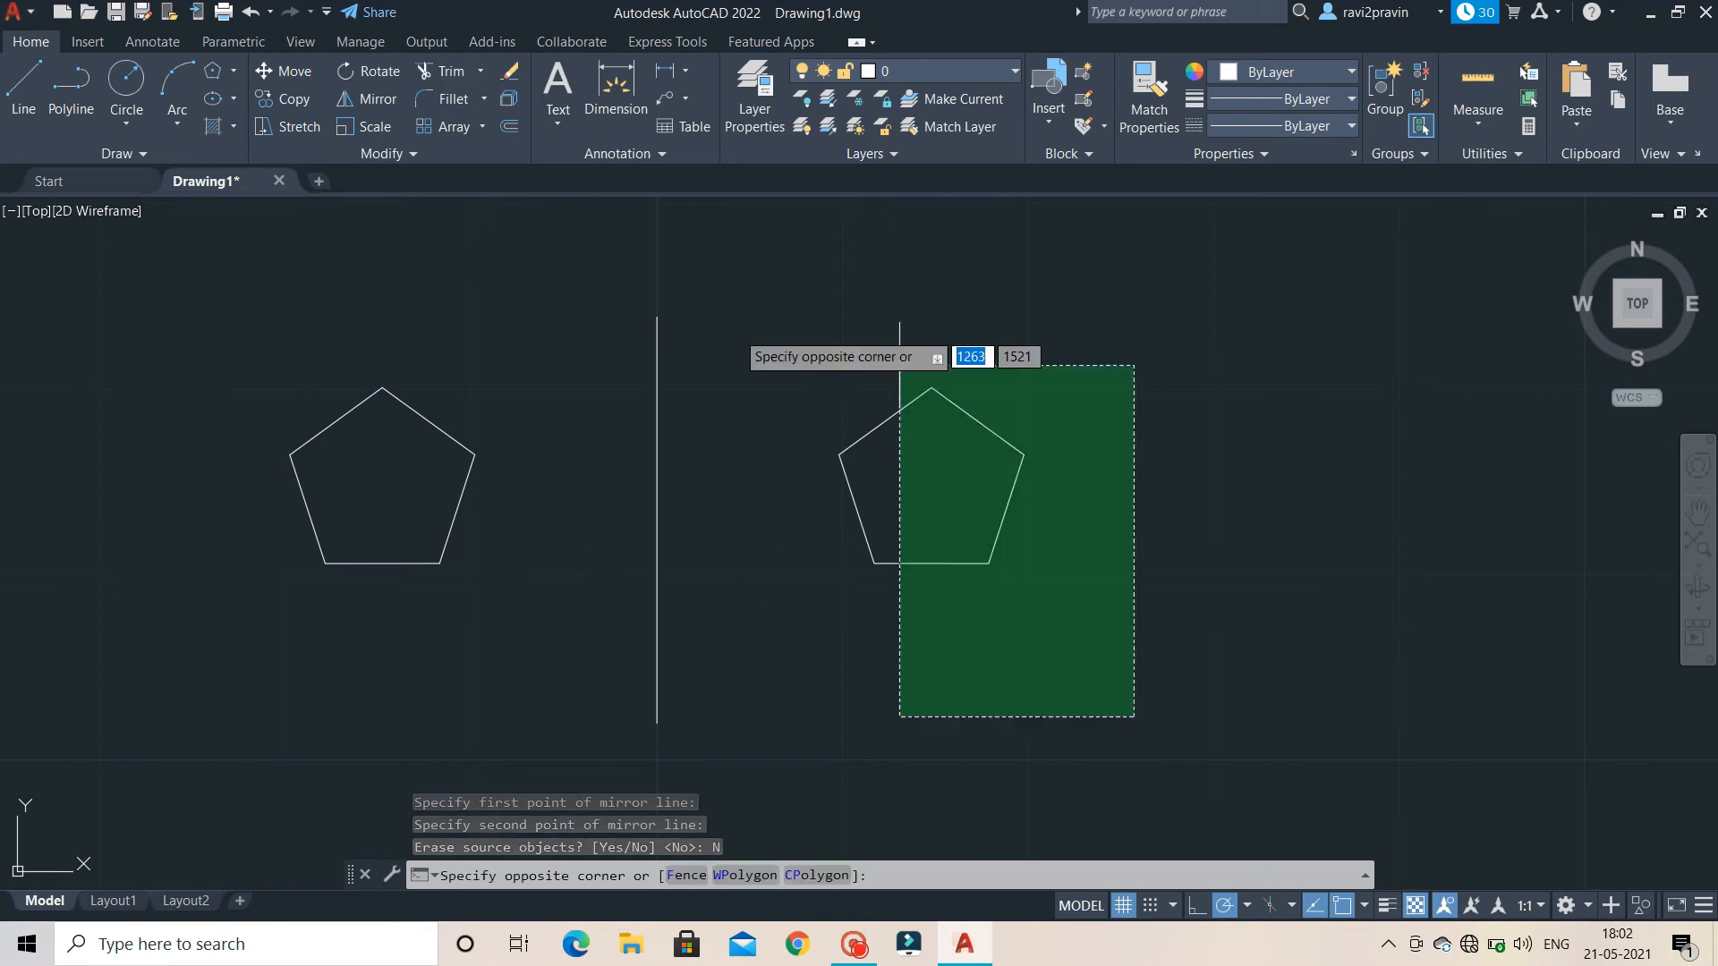
pyautogui.click(262, 346)
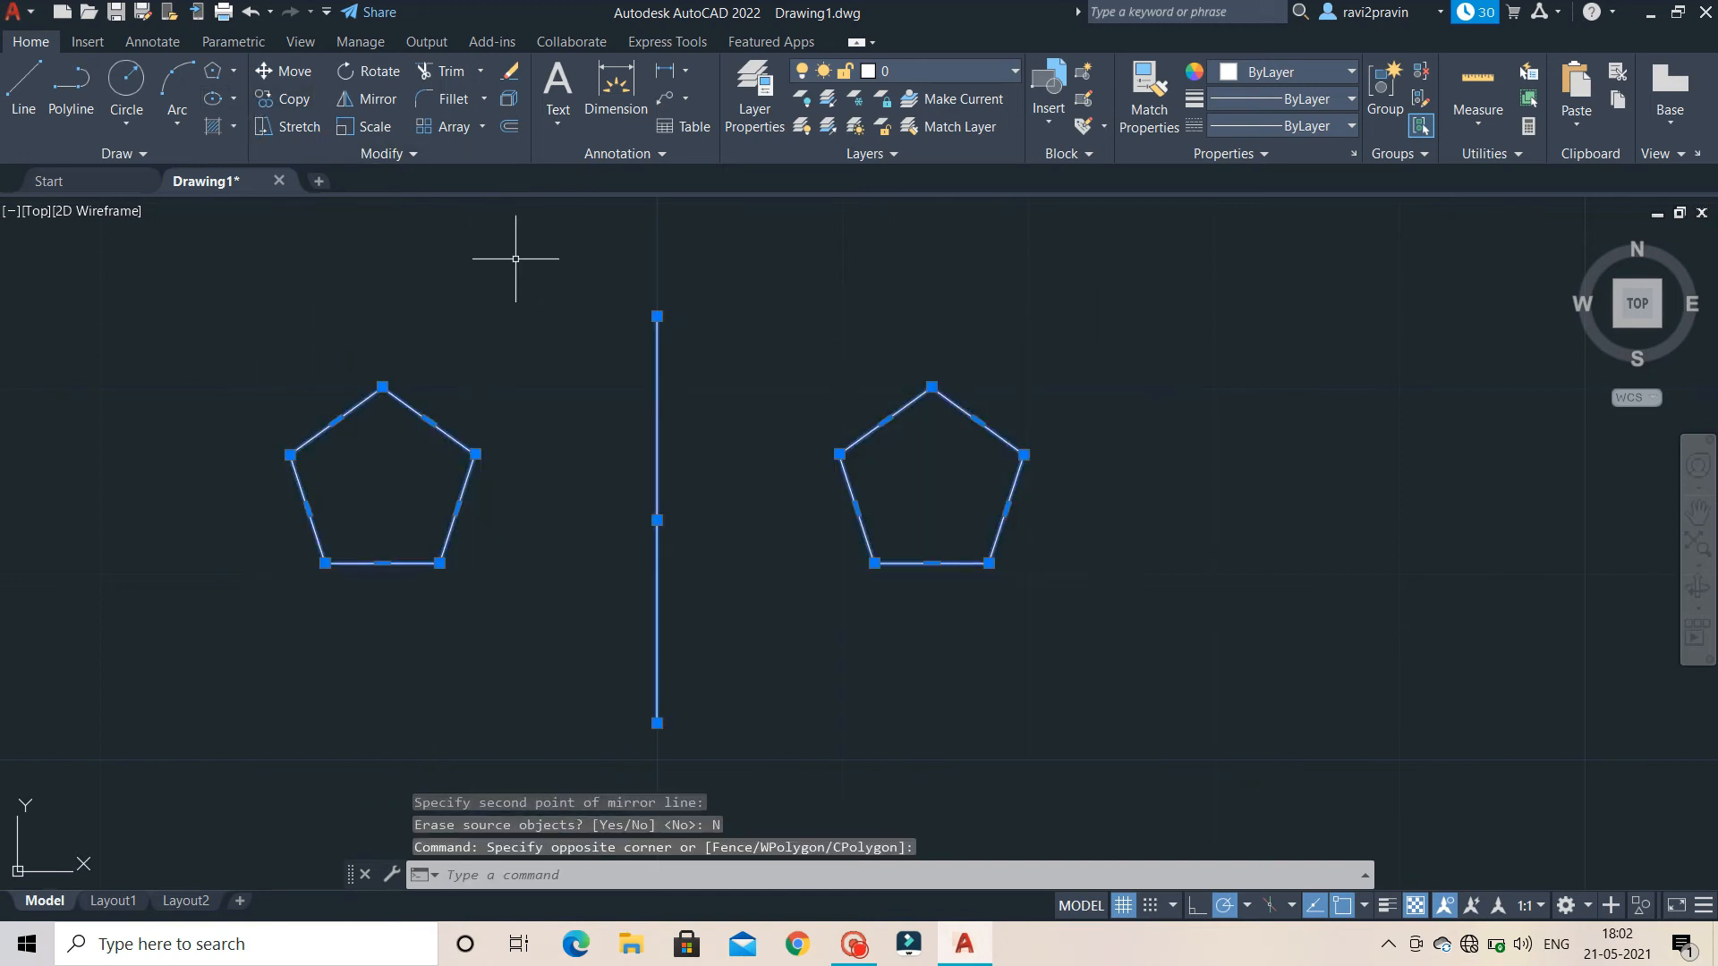
pyautogui.press('Delete')
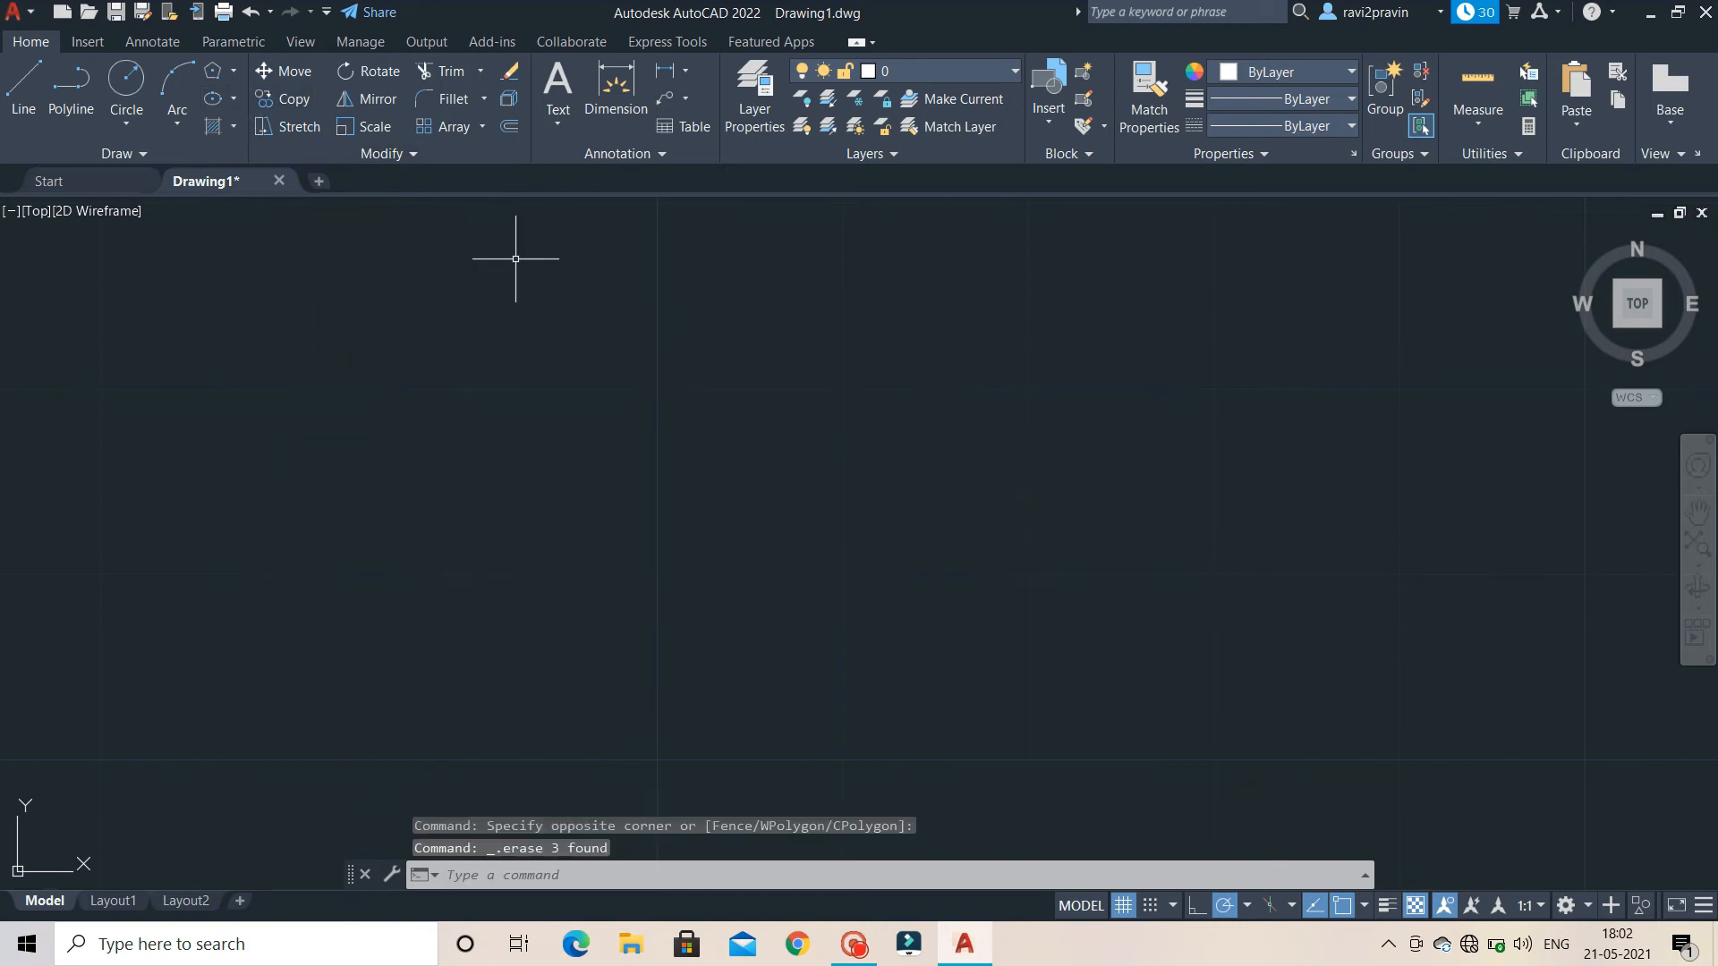
# Draw a vertical line 16 units long, running downward from a point in the empty drawing area
pyautogui.click(136, 110)
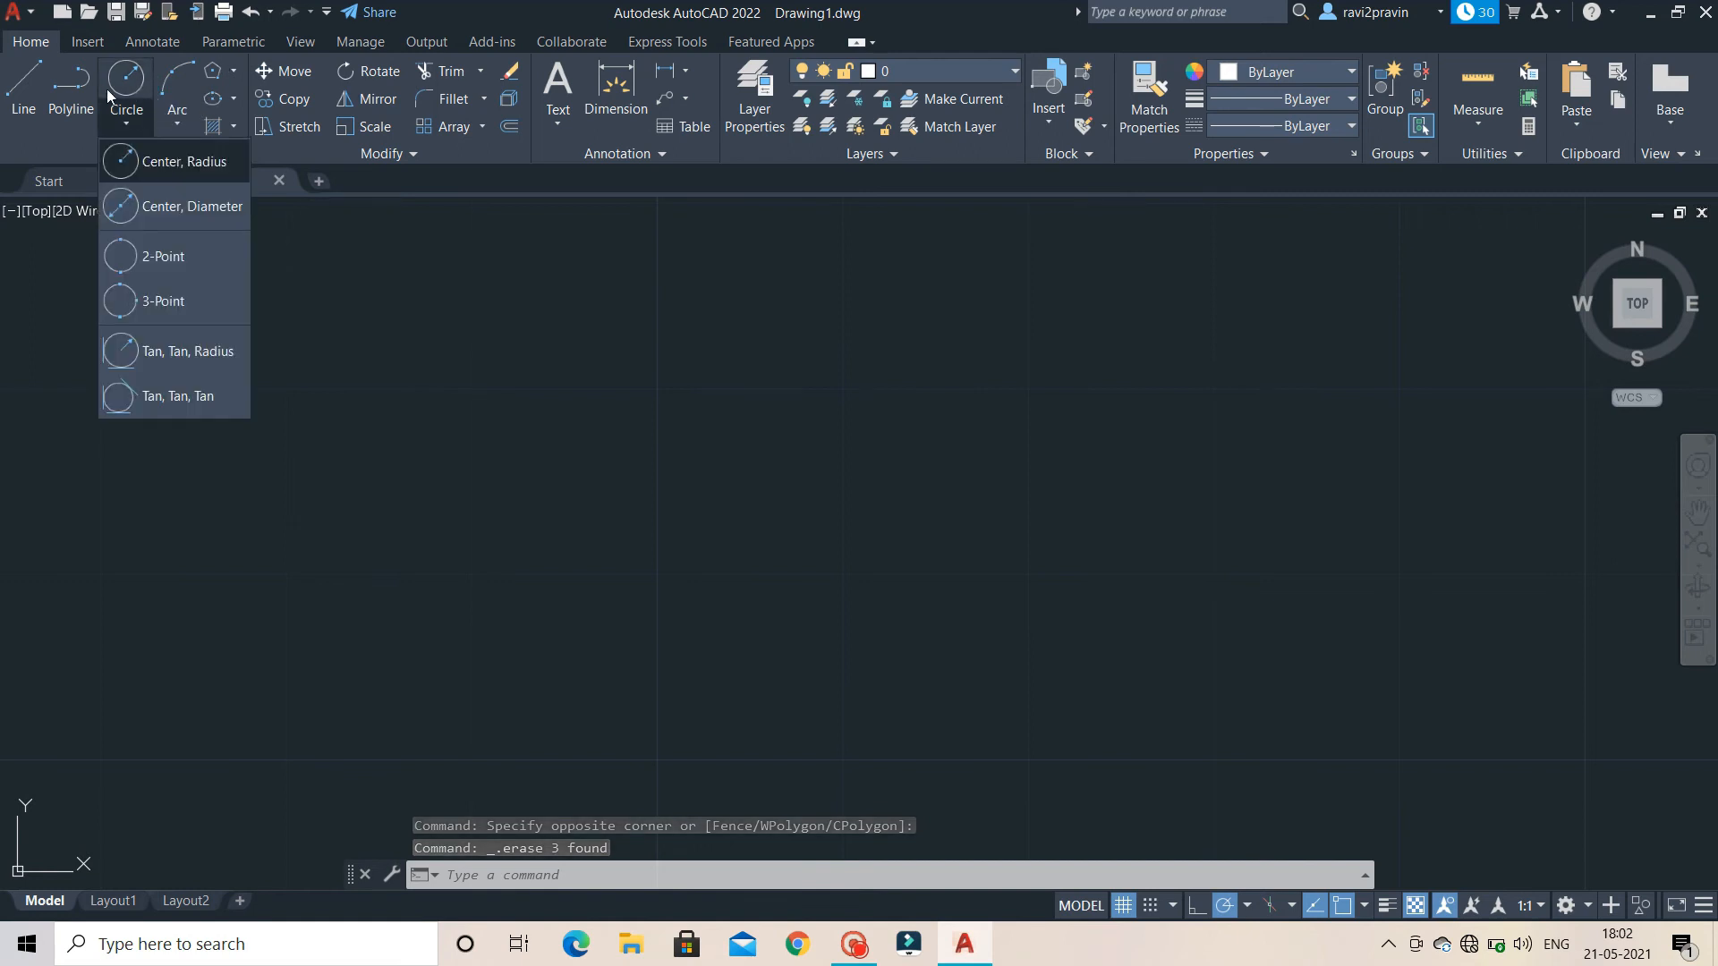
pyautogui.click(25, 93)
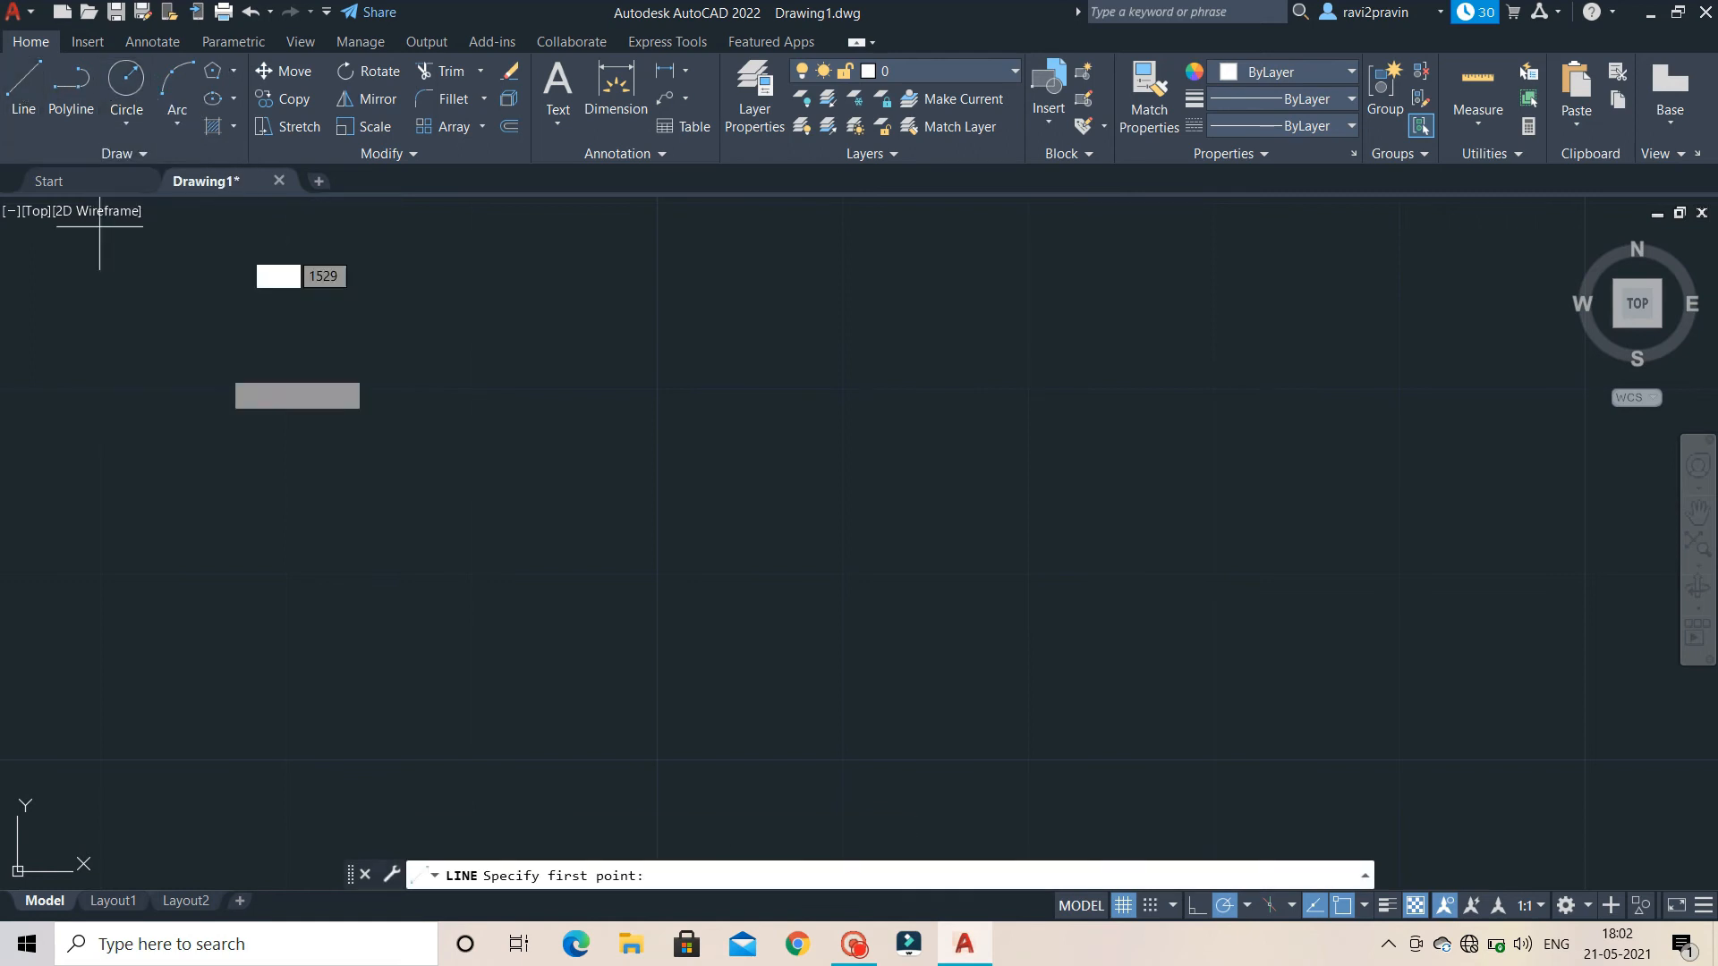
pyautogui.click(583, 386)
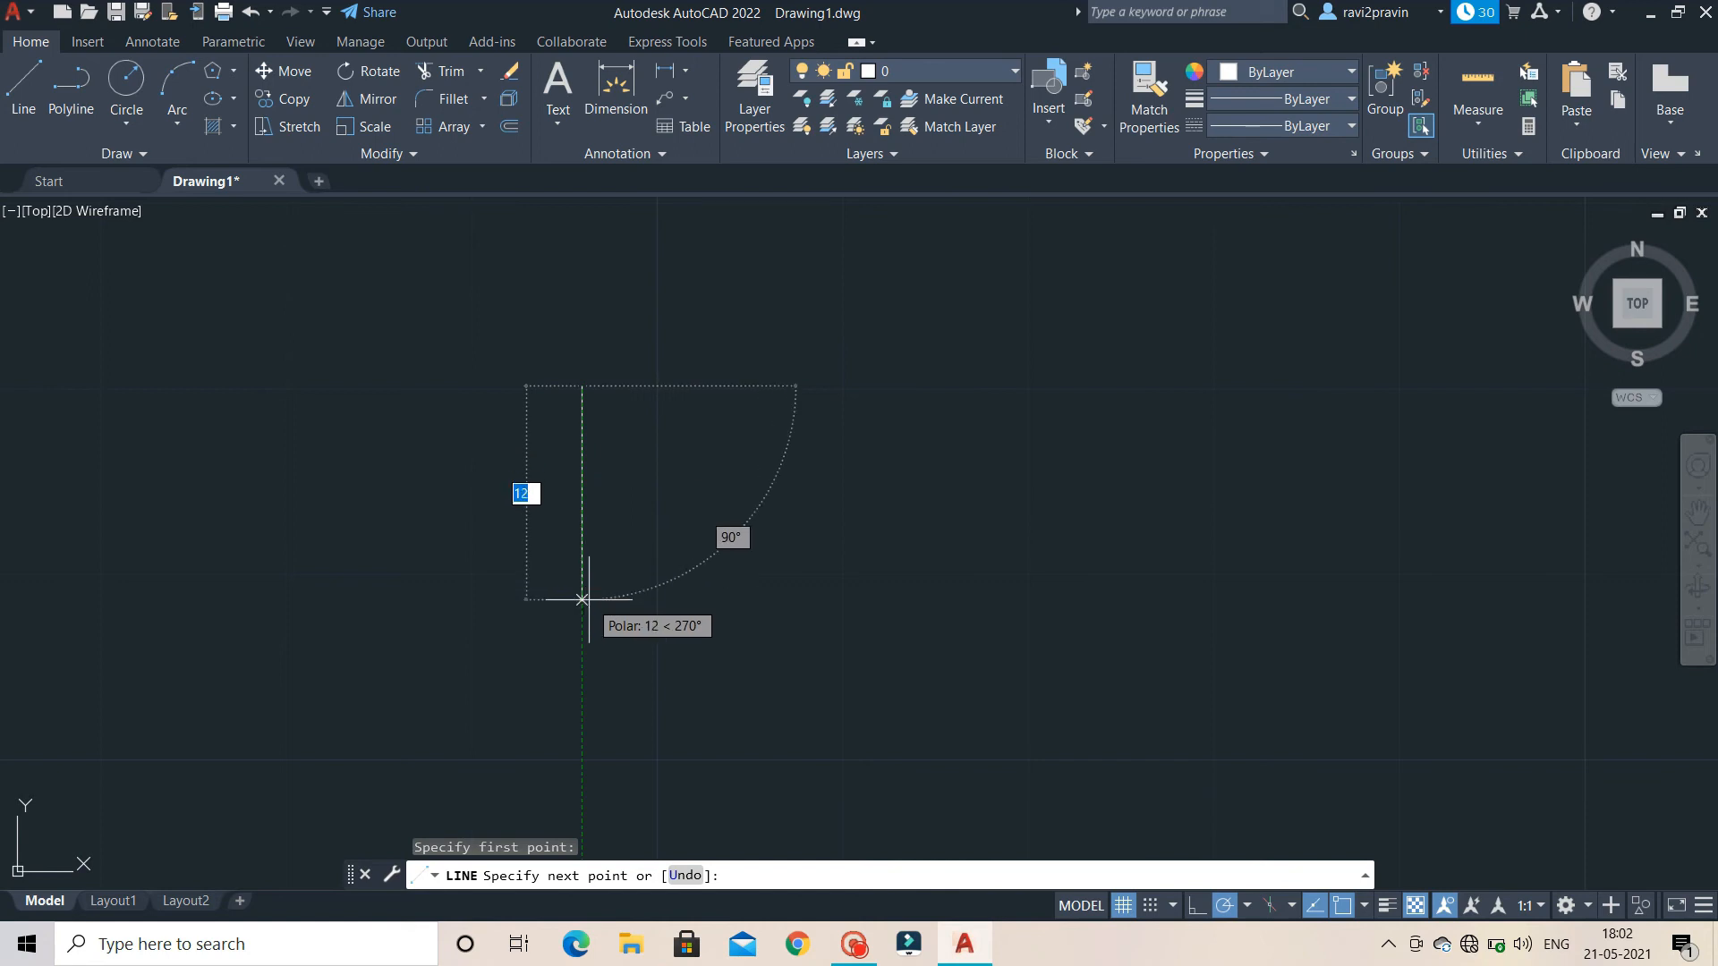
pyautogui.write('15')
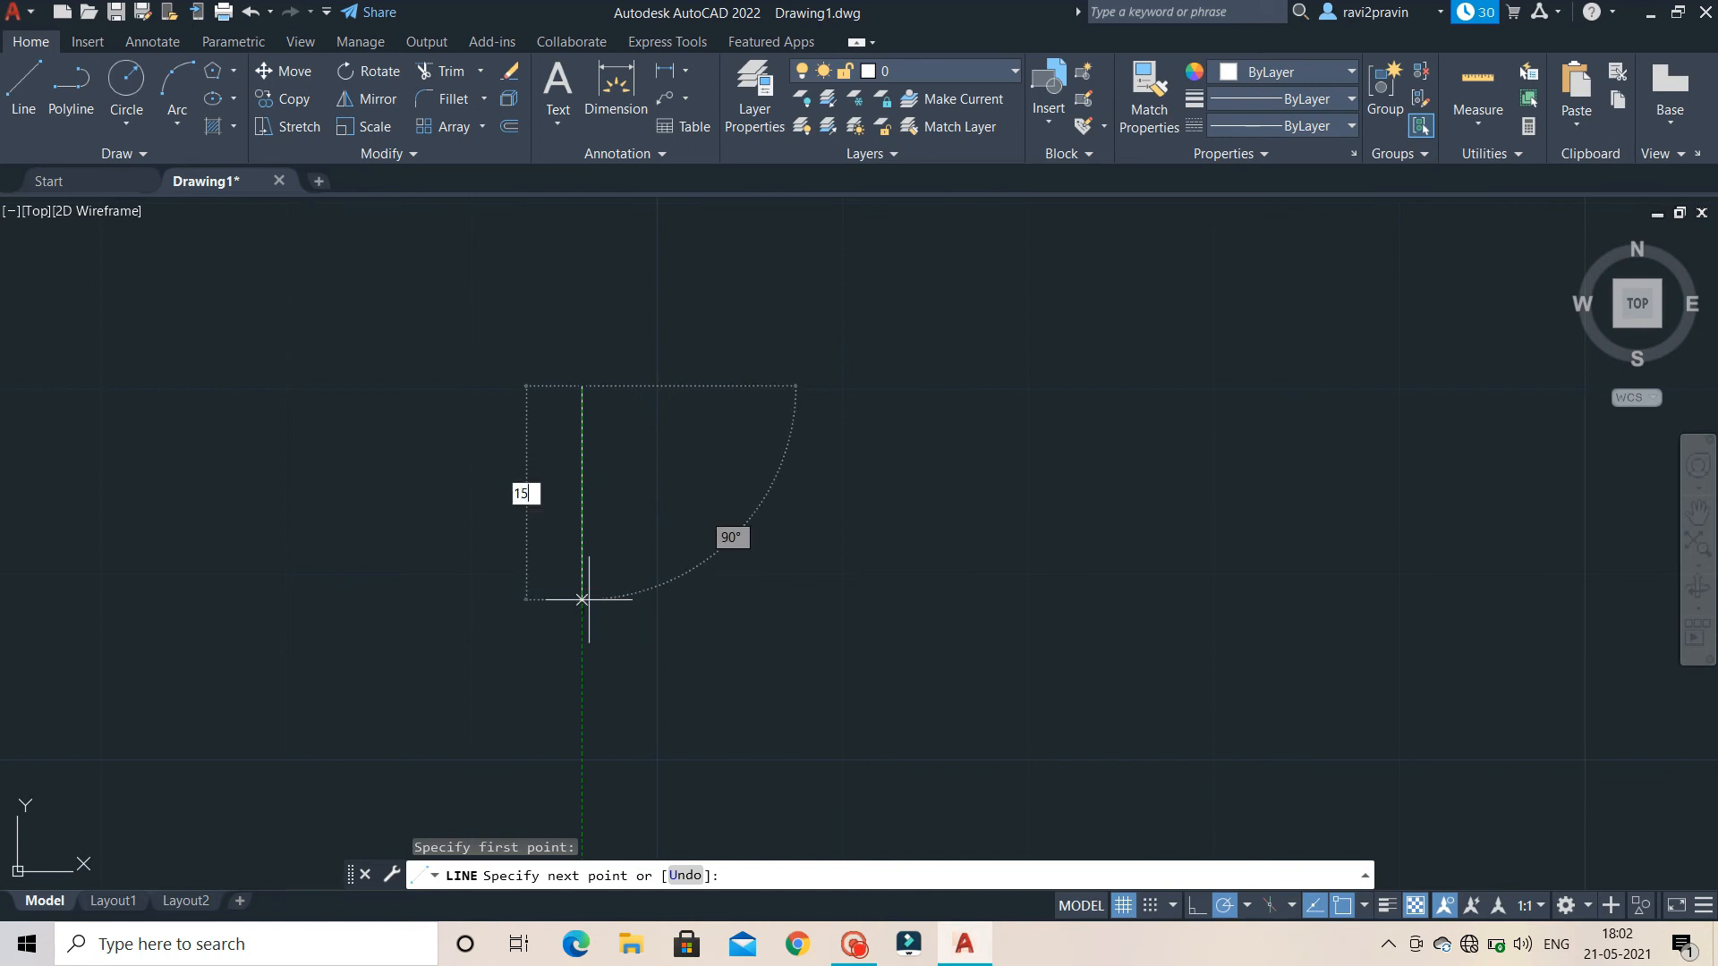
pyautogui.write('6')
pyautogui.press('Return')
pyautogui.press('Escape')
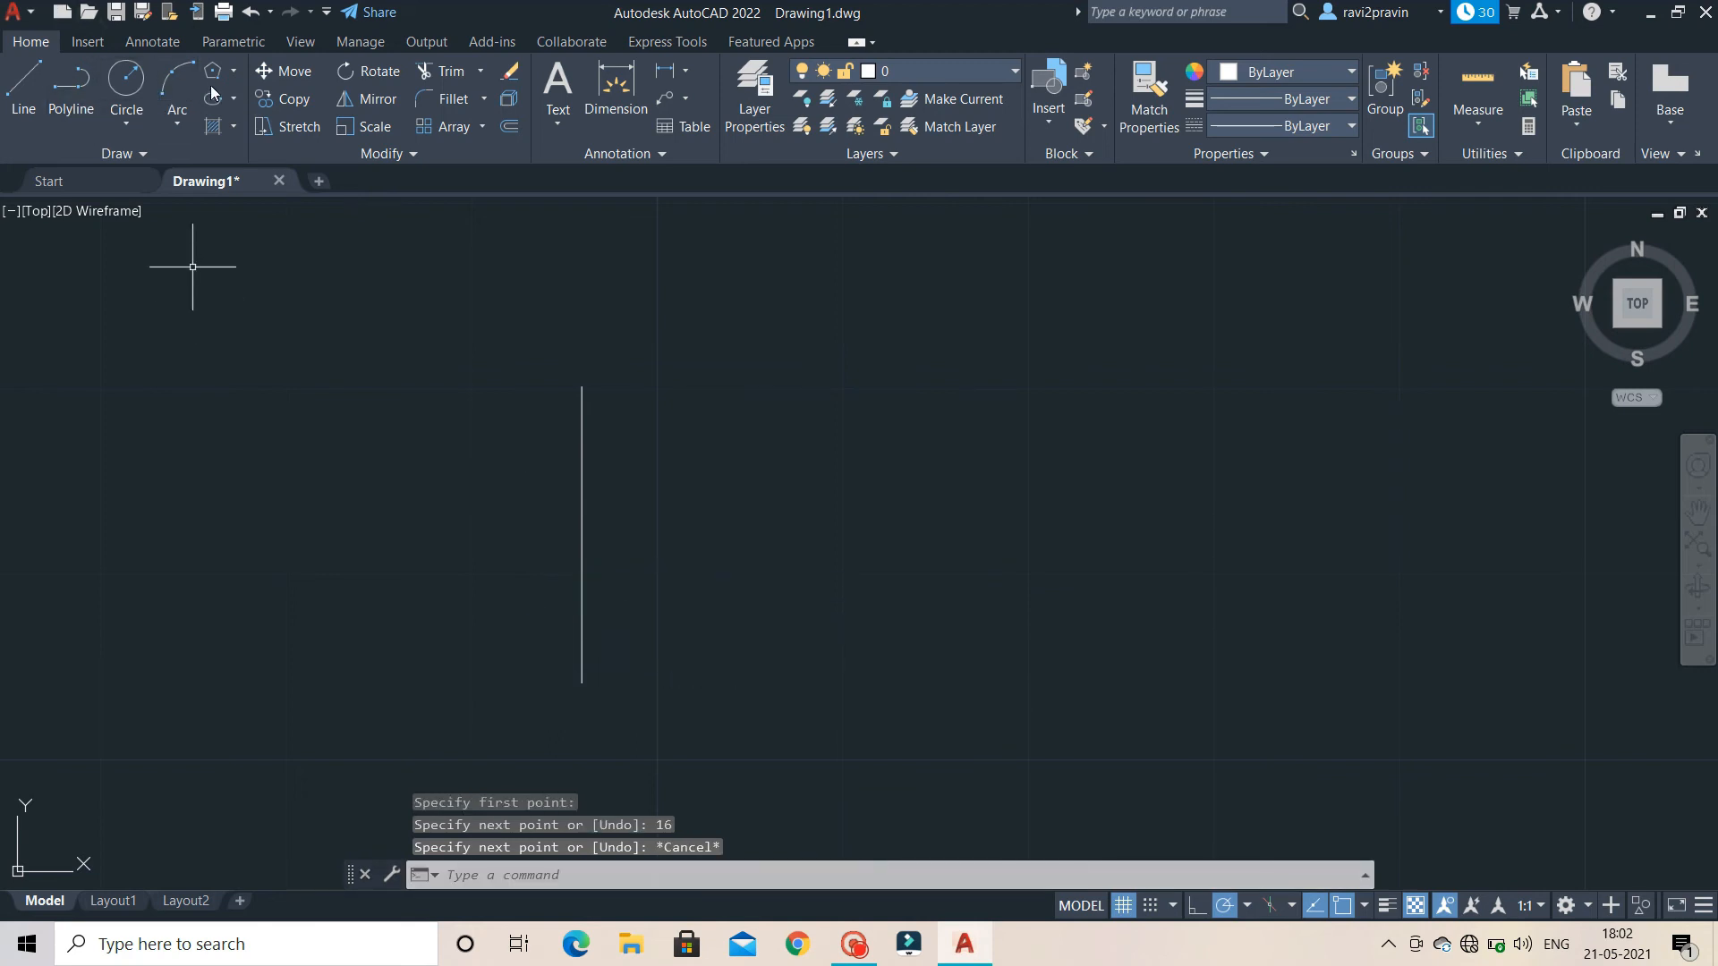
# Draw a Start, Center, End arc from the line's lower endpoint, centred on its midpoint, to its upper endpoint, forming a semicircle
pyautogui.click(182, 93)
pyautogui.click(192, 129)
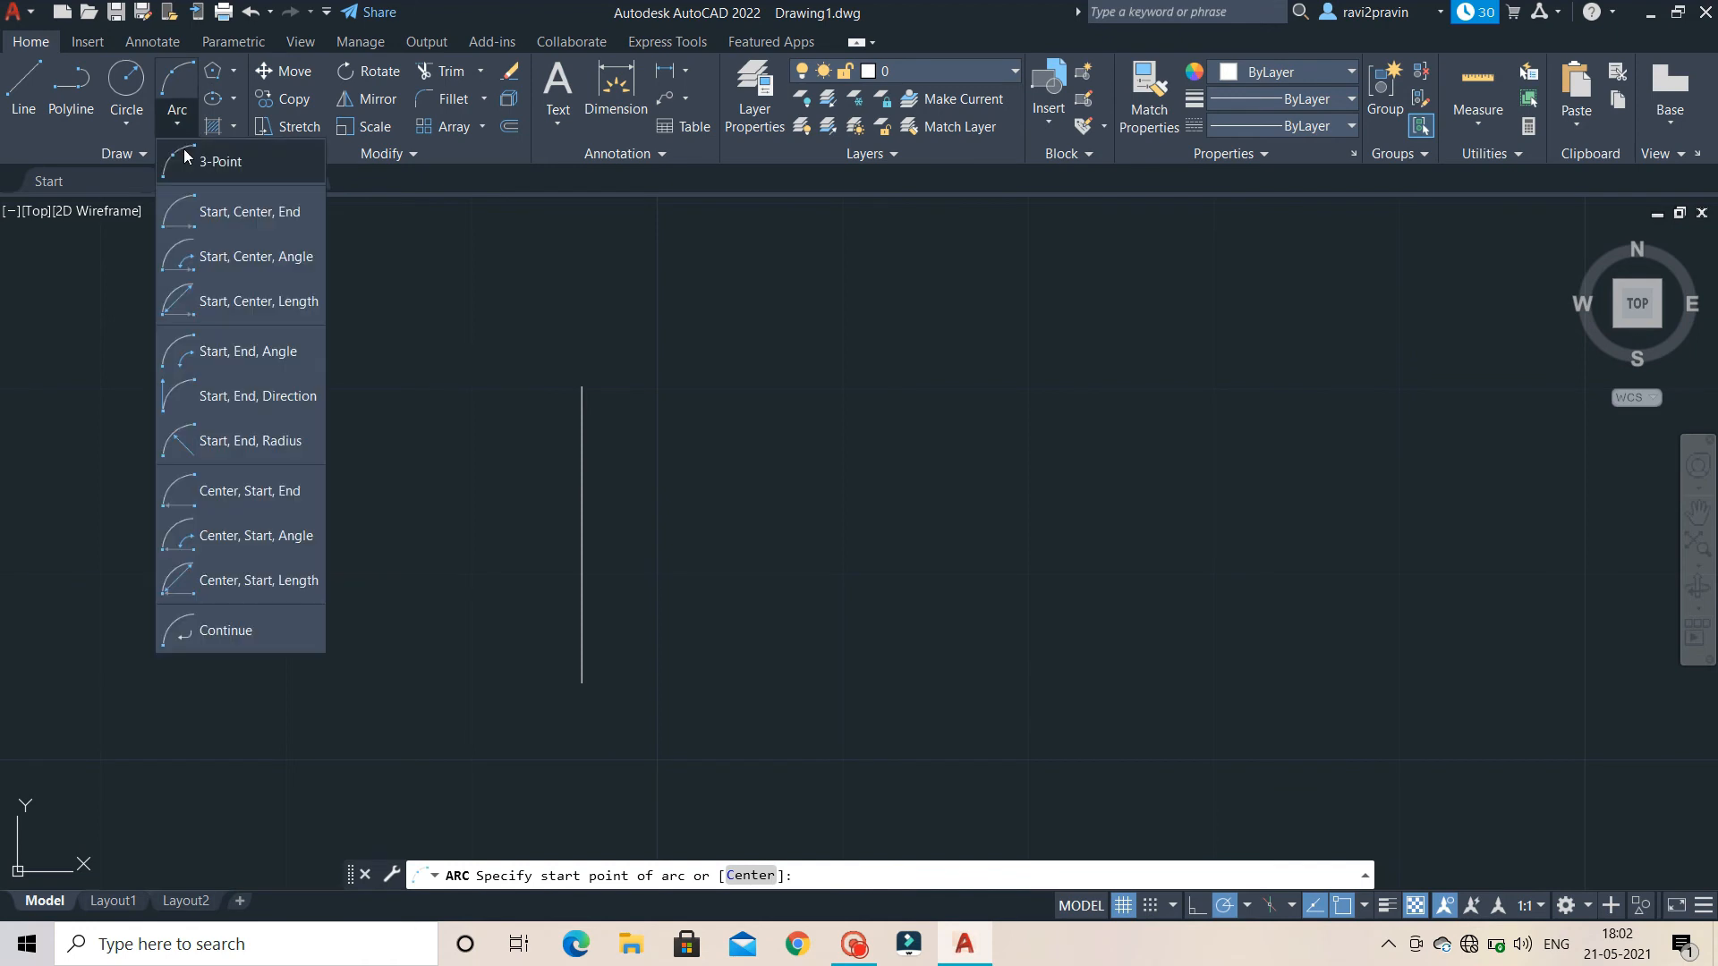
pyautogui.click(236, 217)
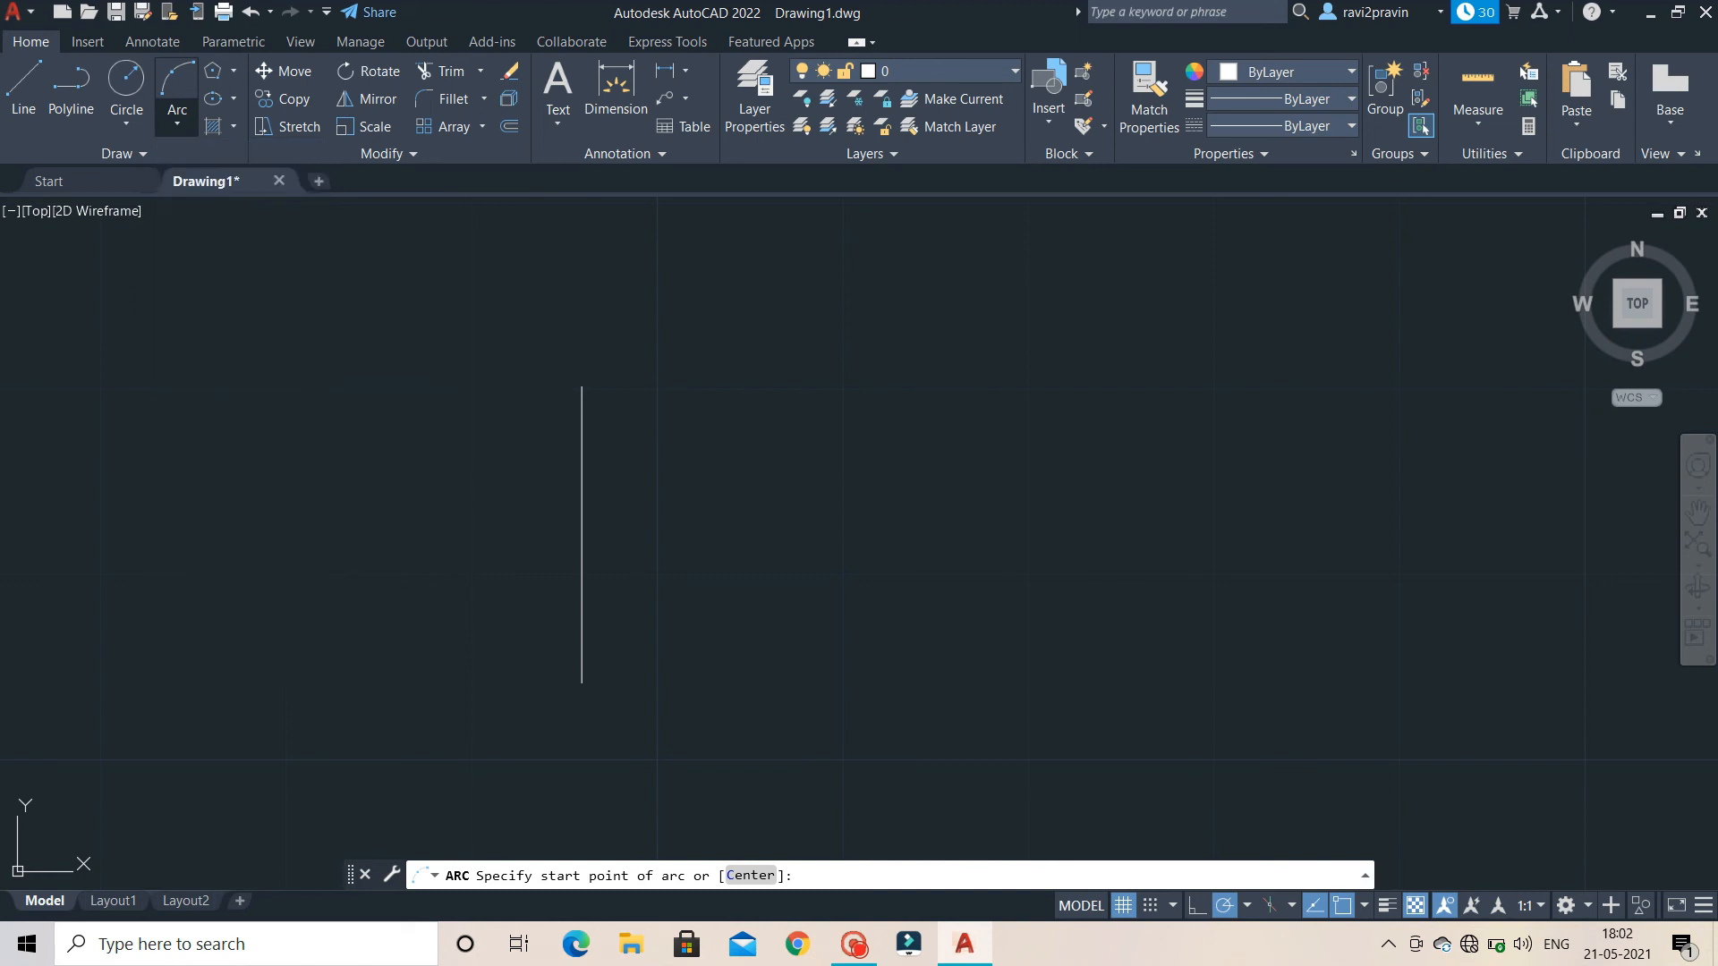
pyautogui.click(581, 681)
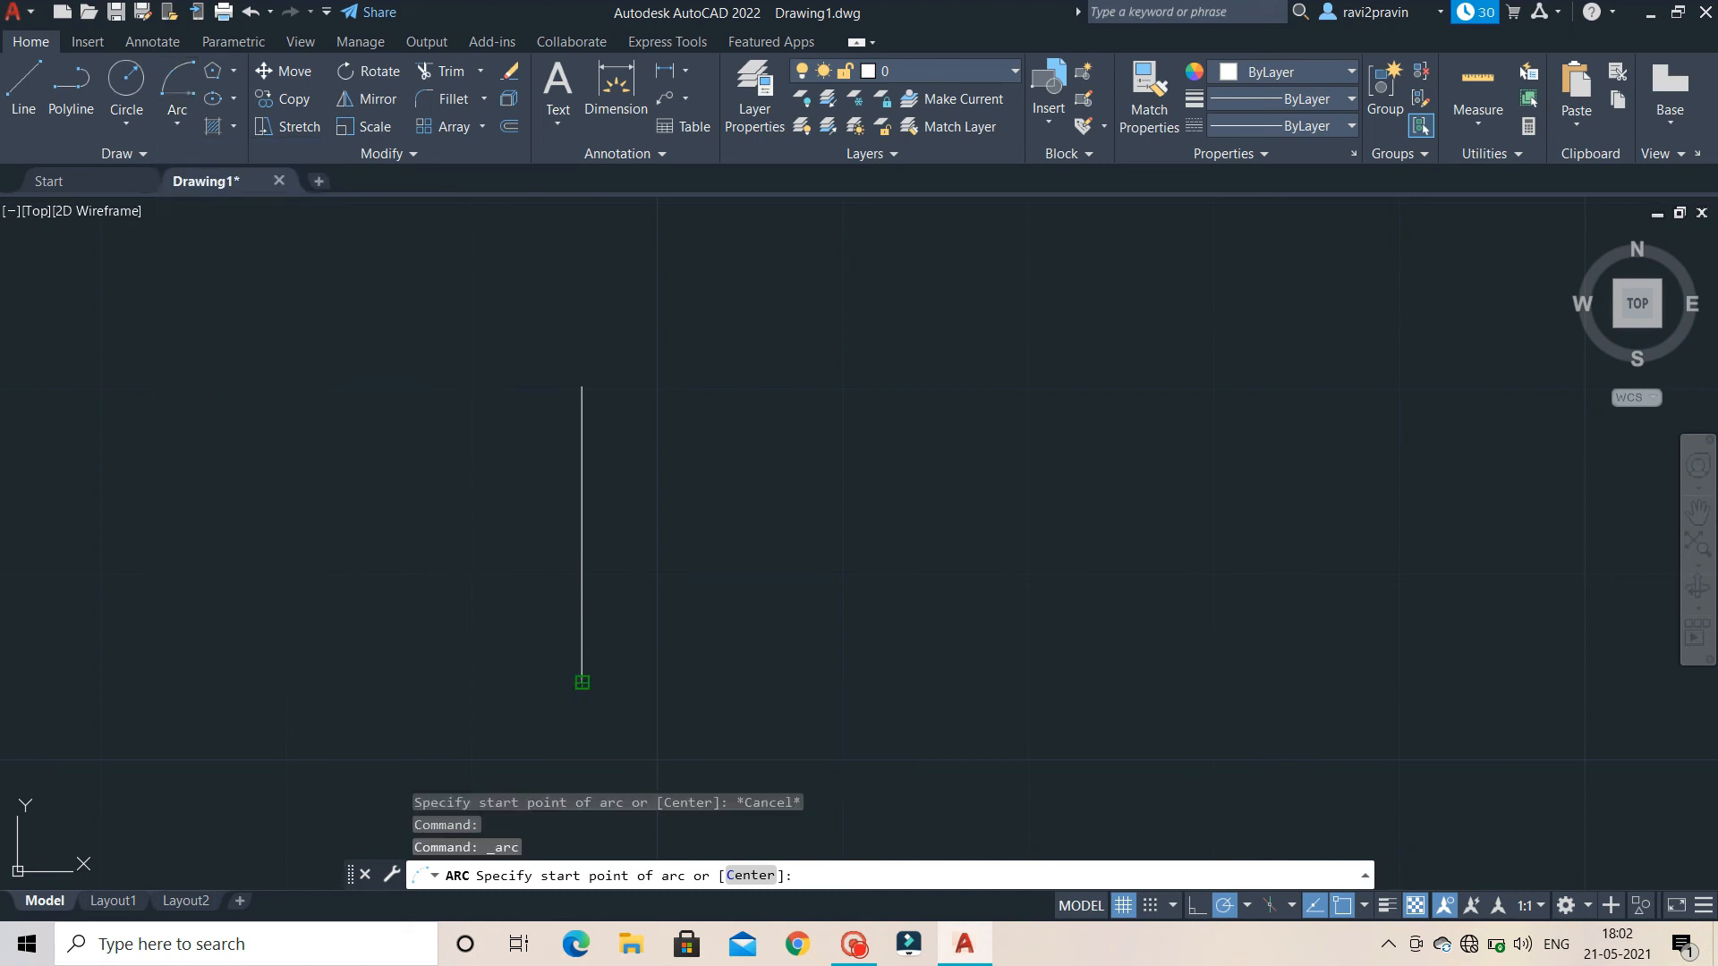
pyautogui.click(582, 534)
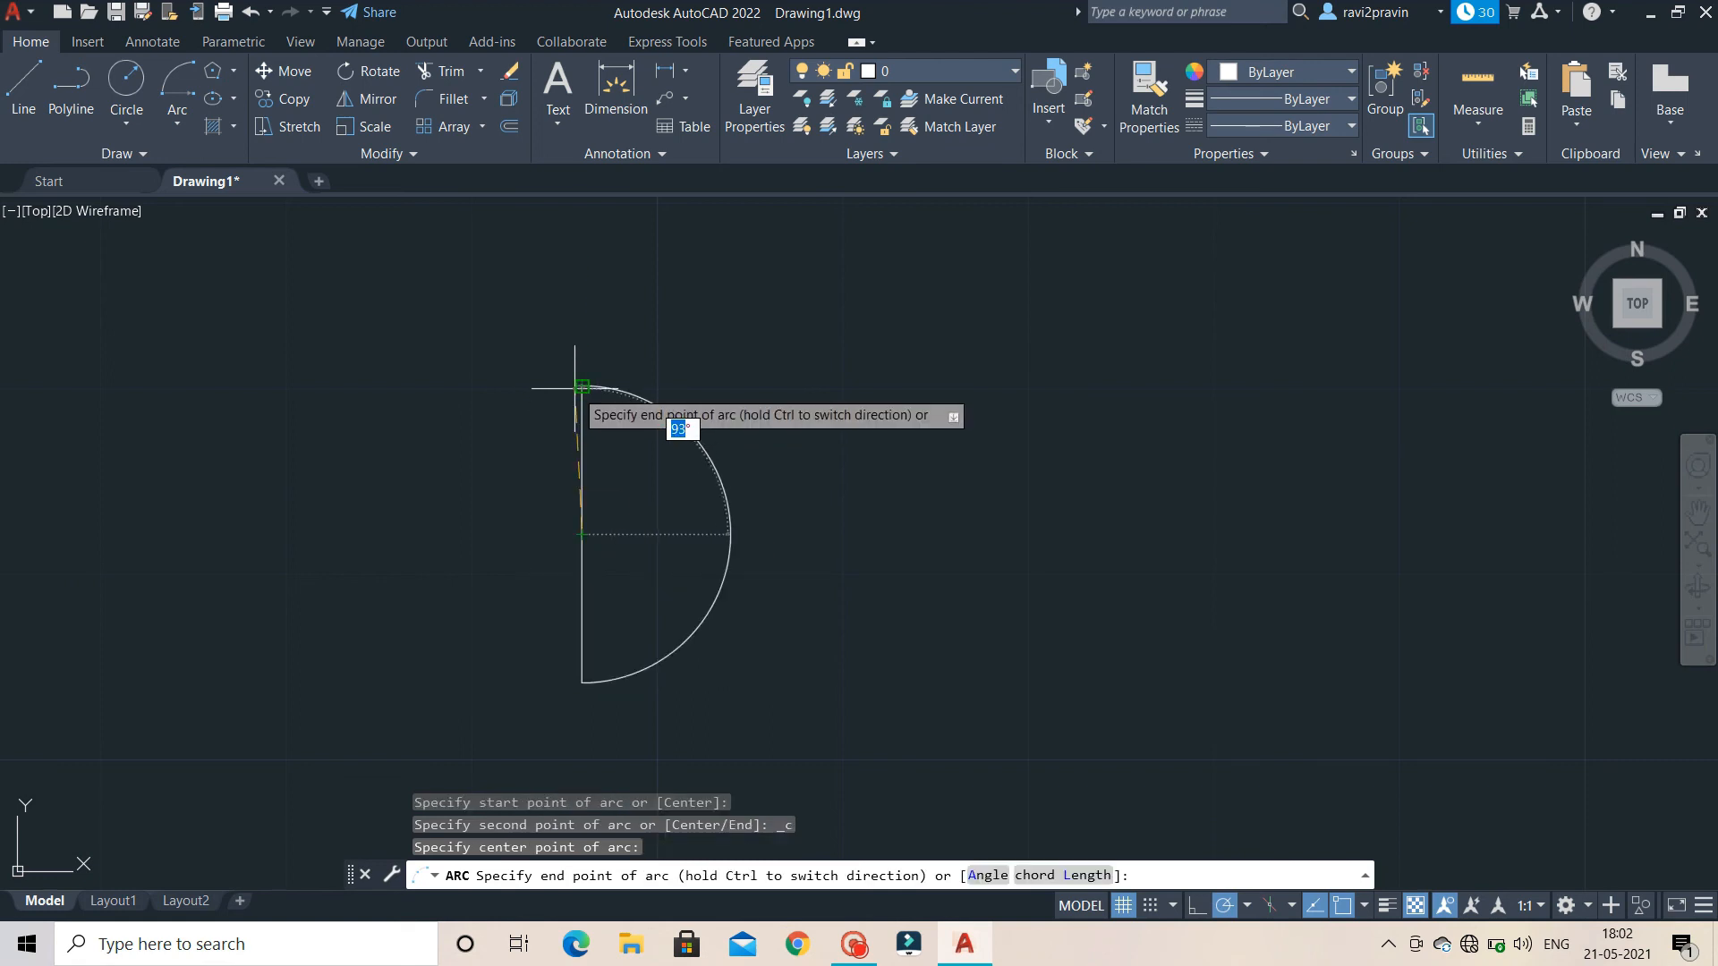
pyautogui.click(582, 386)
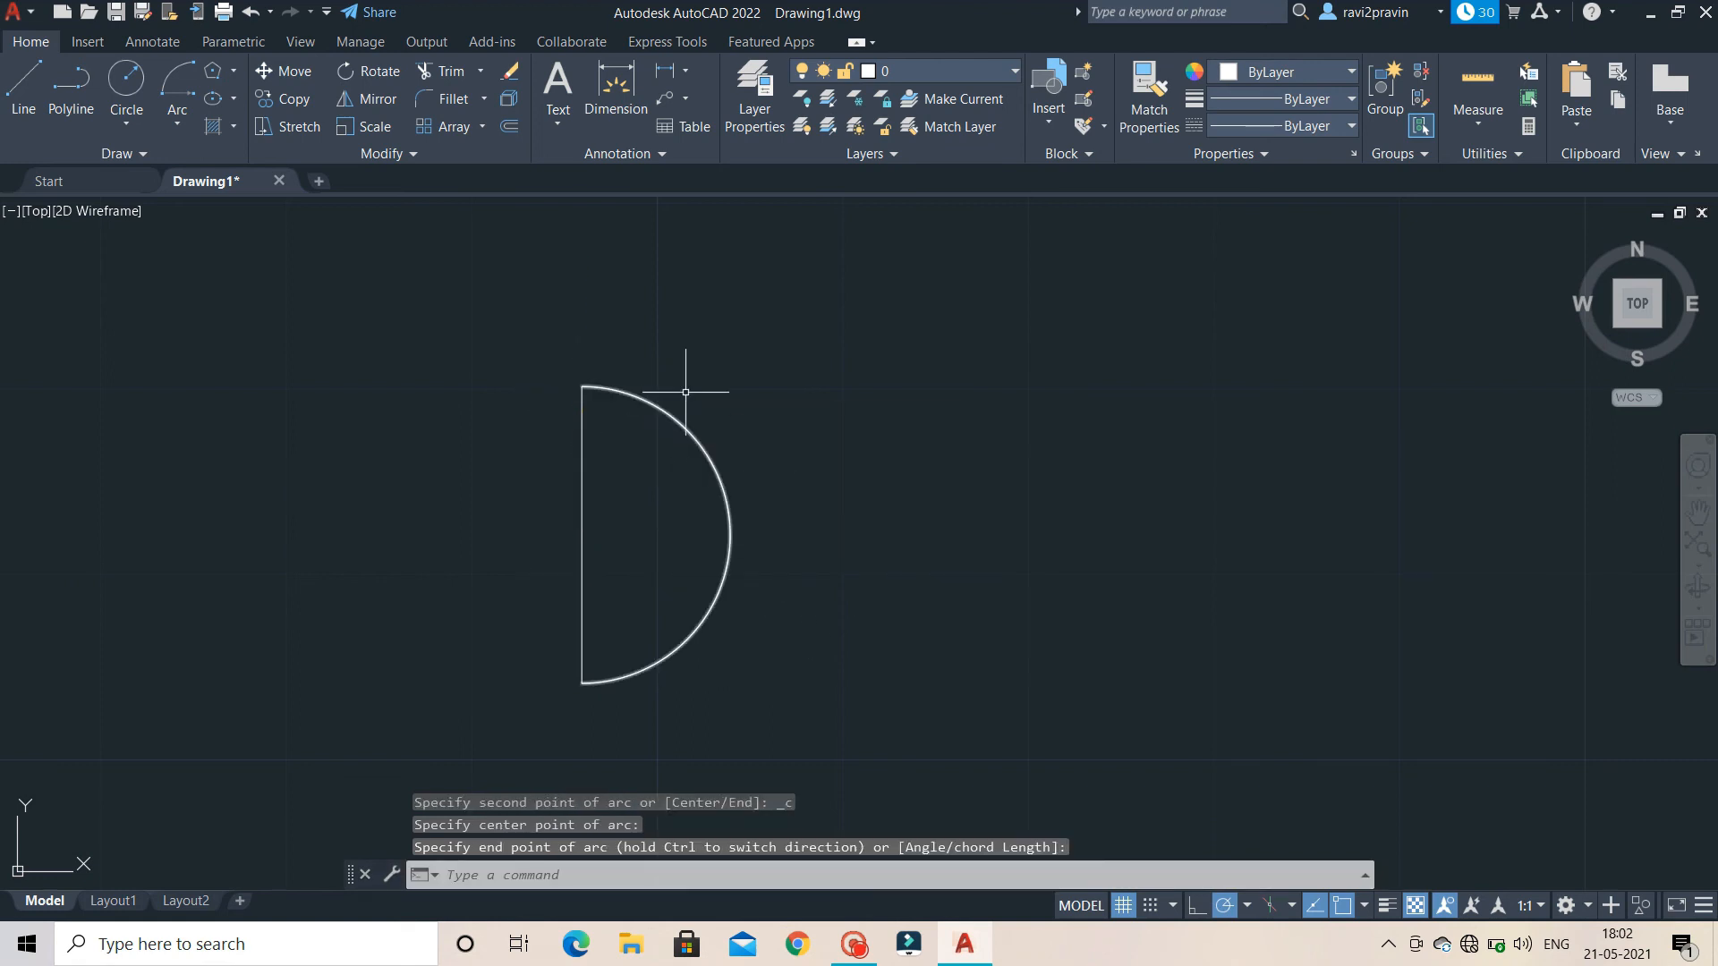
# Mirror the semicircular arc about the vertical line, answering No to erasing the source object
pyautogui.click(358, 102)
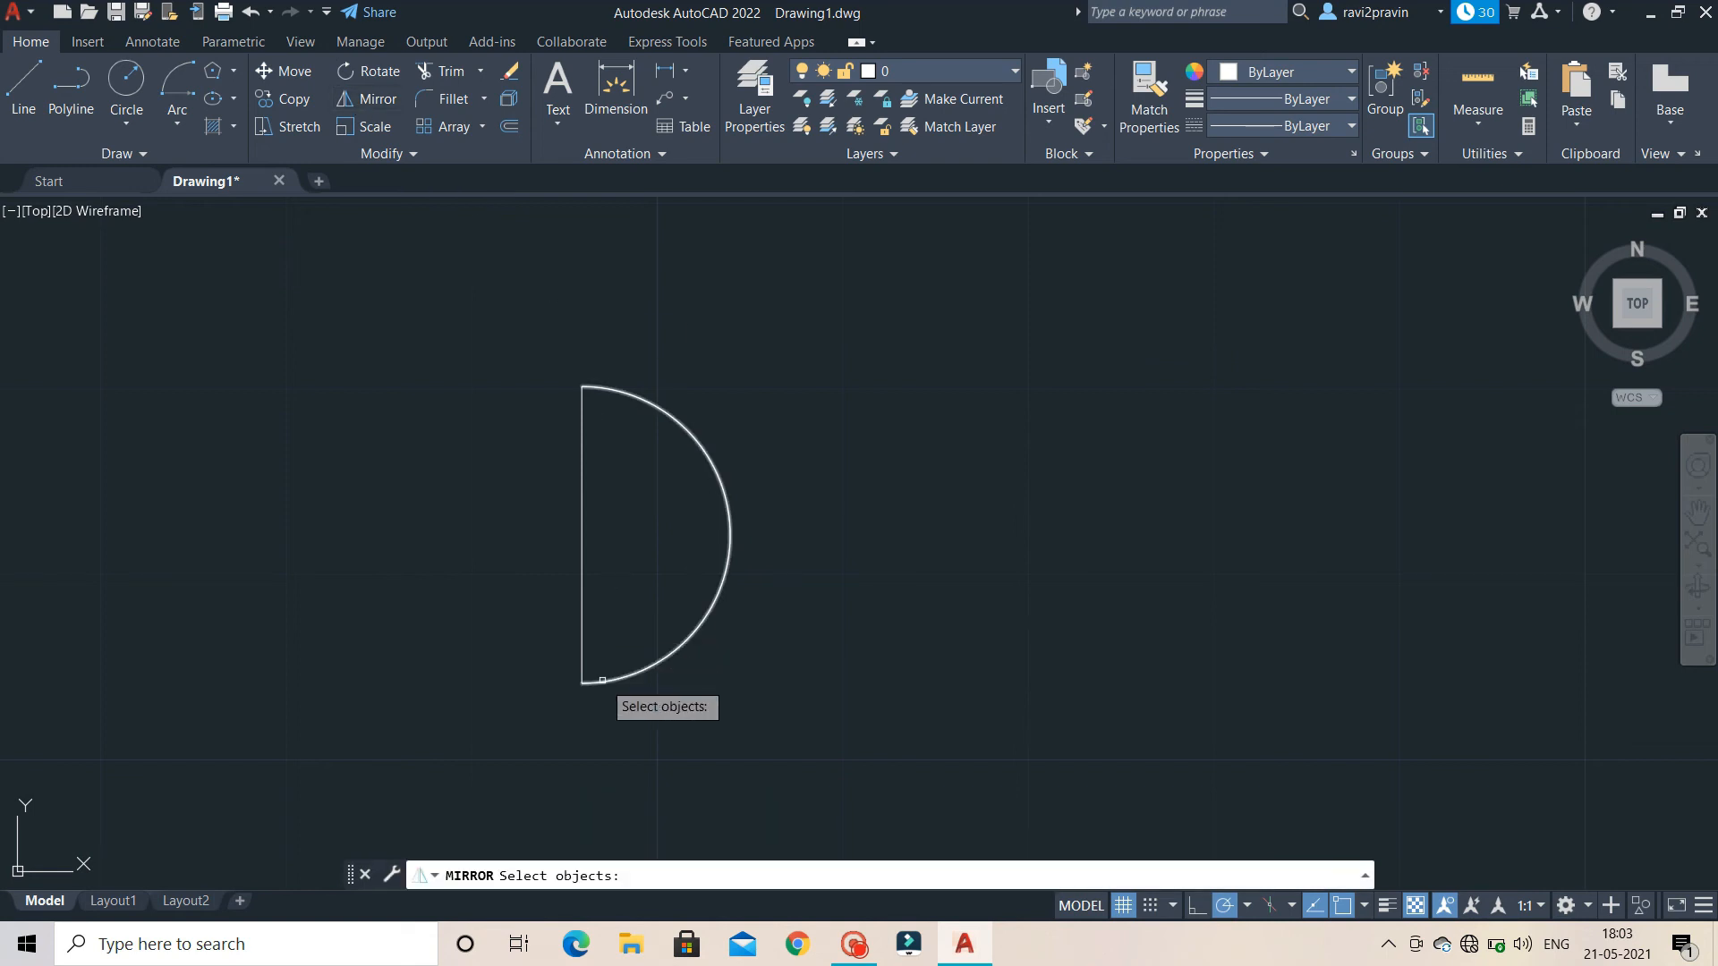
pyautogui.click(671, 655)
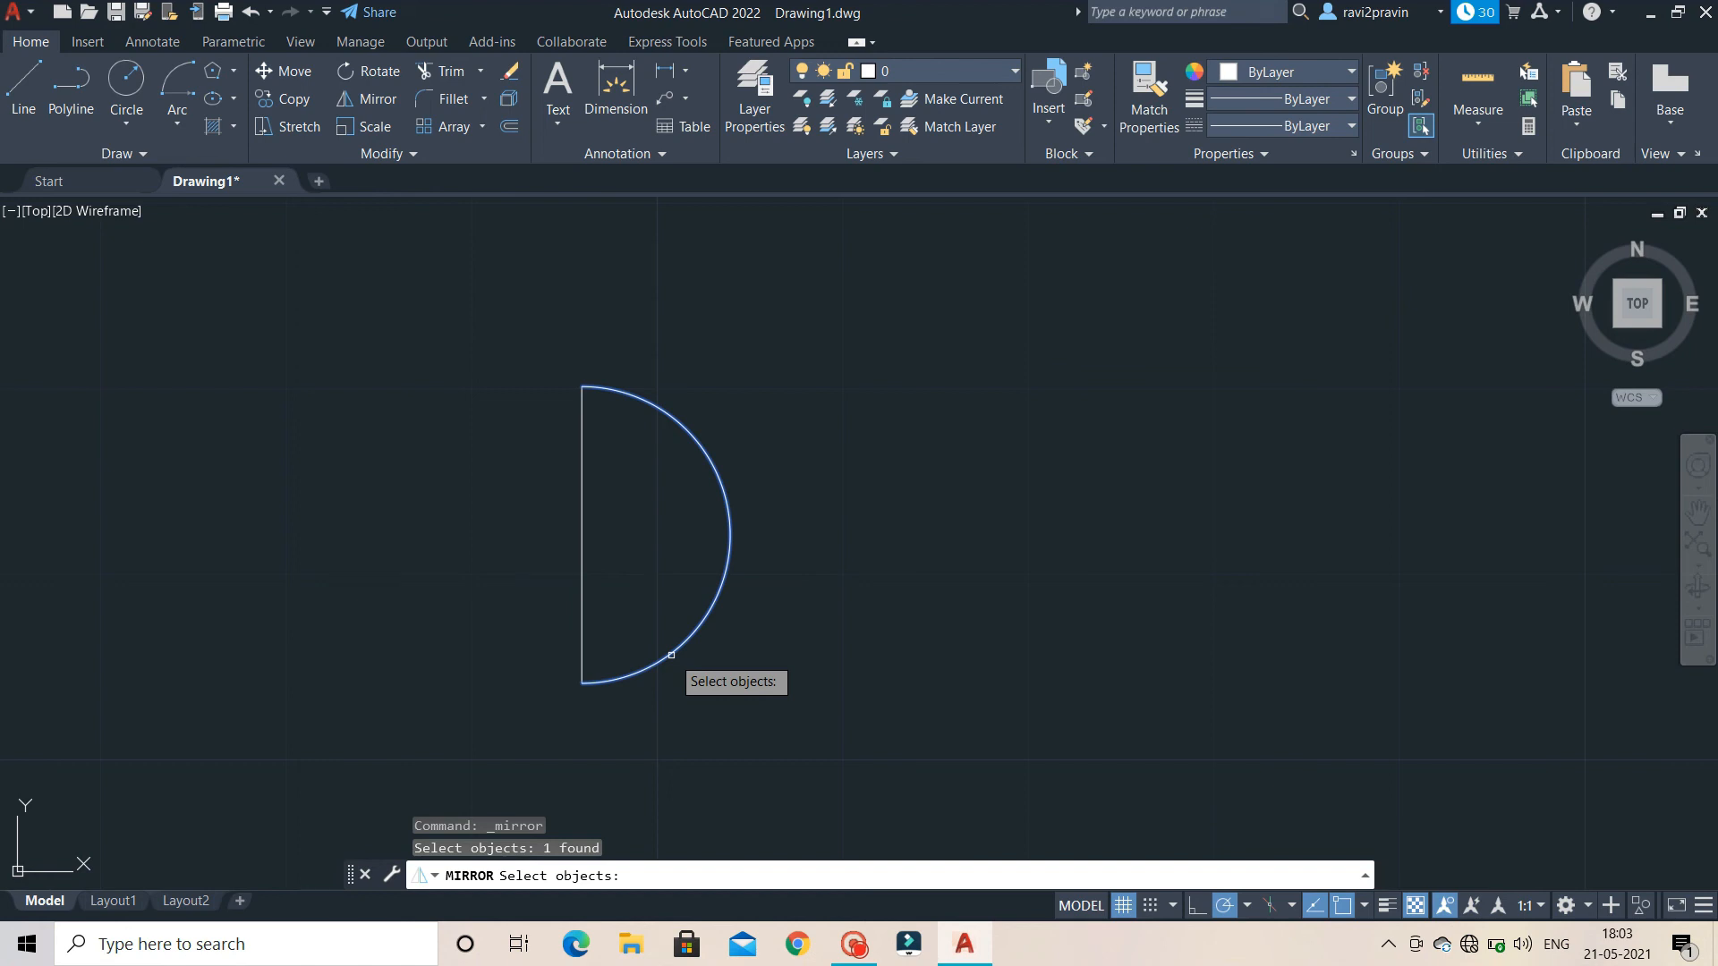
pyautogui.press('Return')
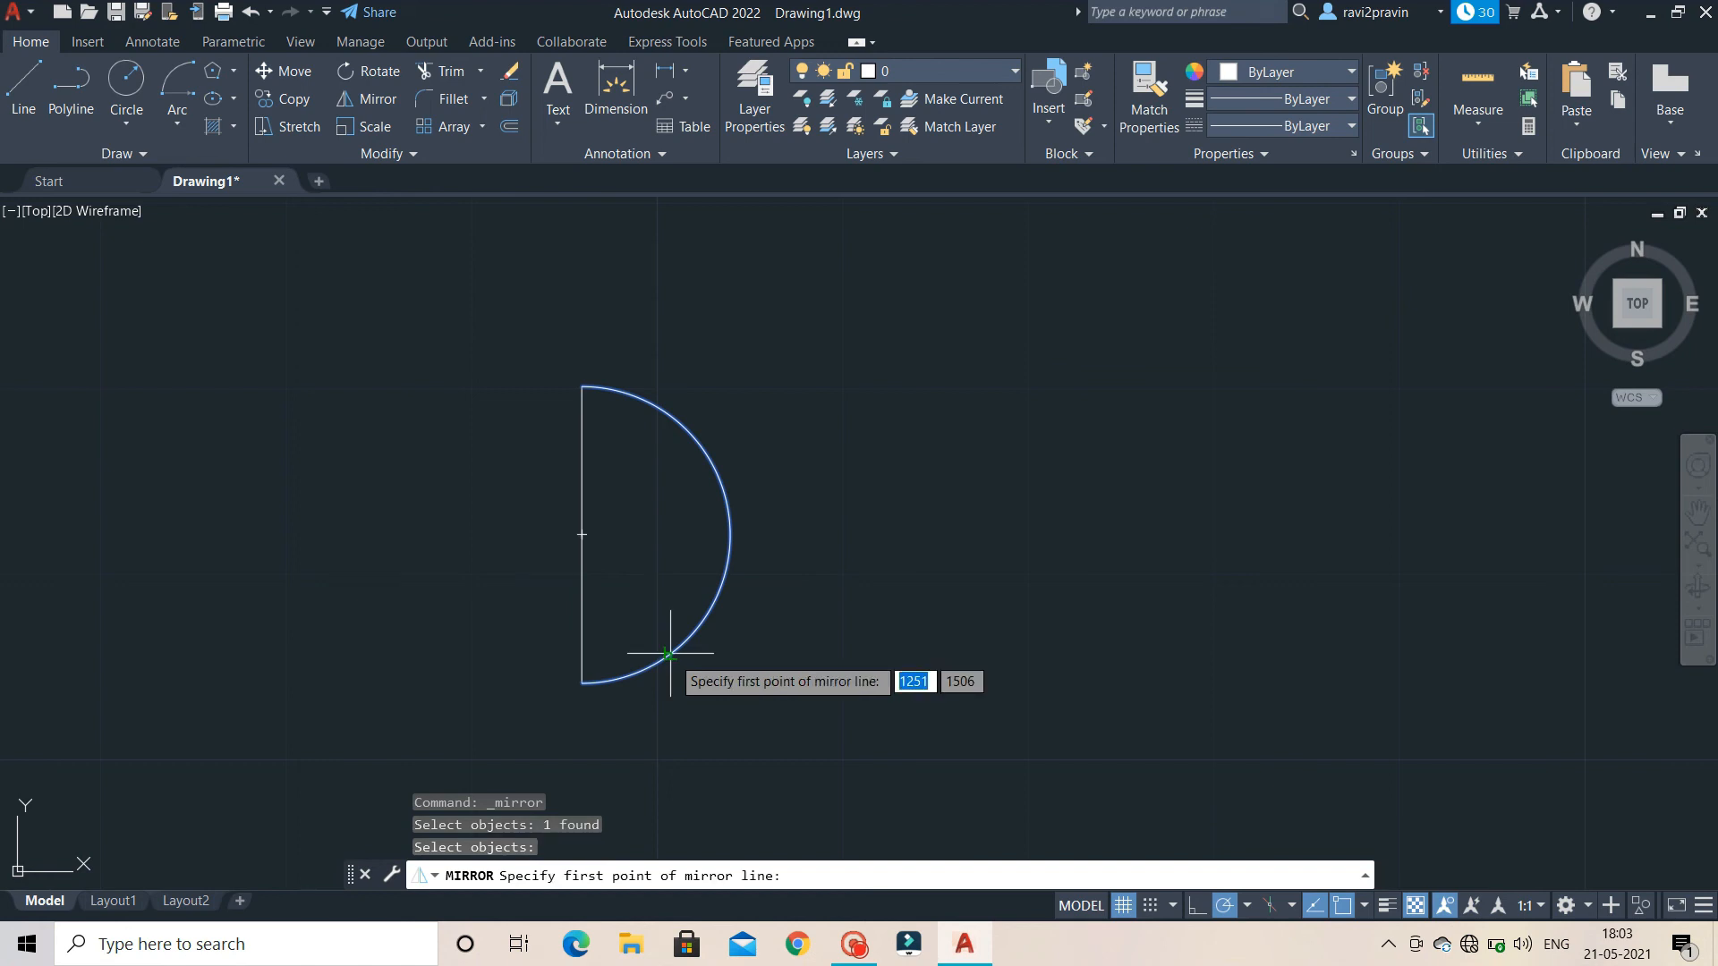
pyautogui.click(583, 386)
pyautogui.click(582, 681)
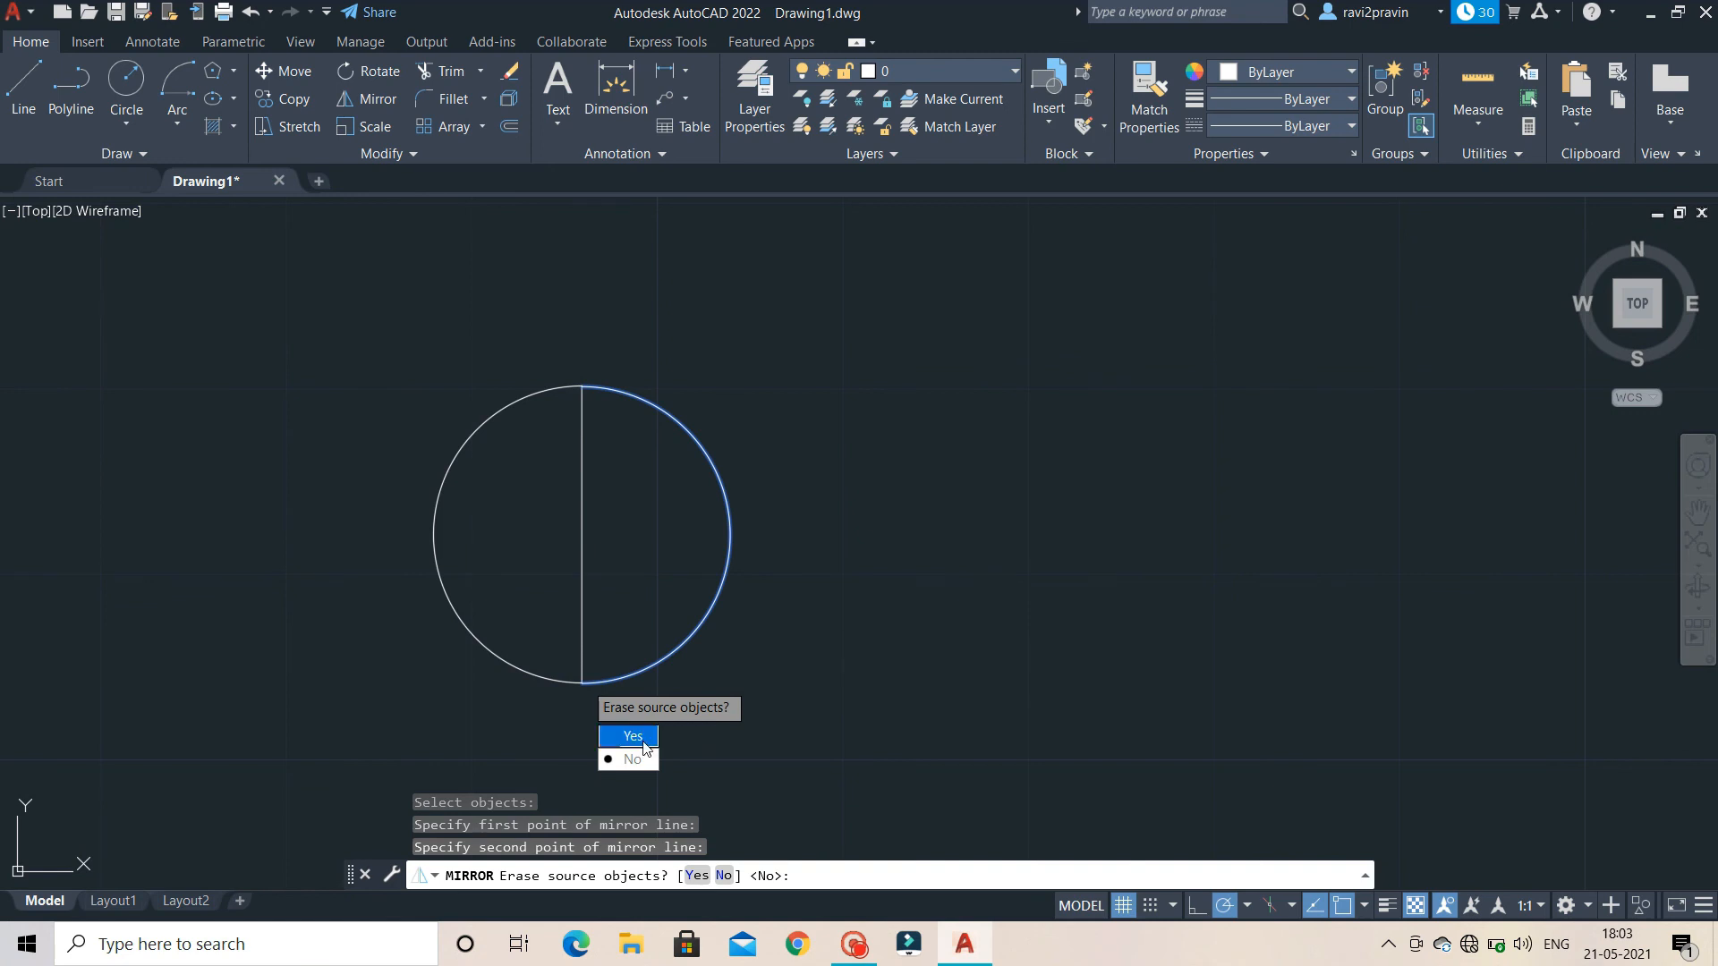
pyautogui.click(629, 760)
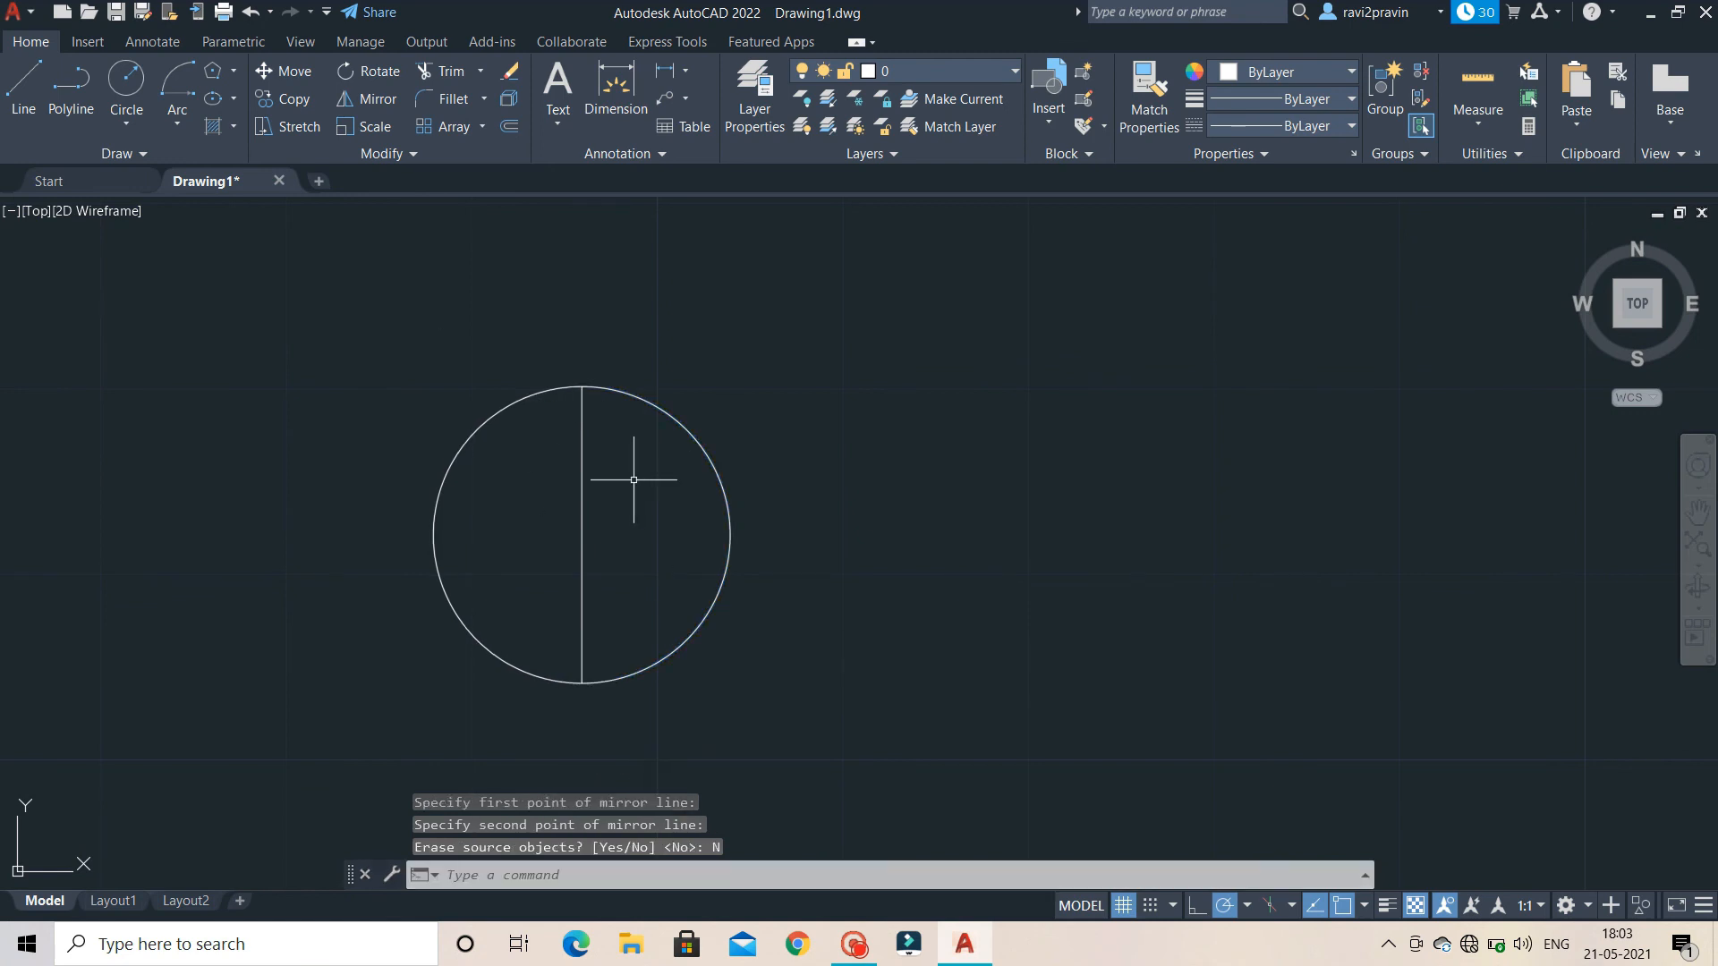
# Delete the vertical line and both semicircular arcs to clear the drawing
pyautogui.click(583, 485)
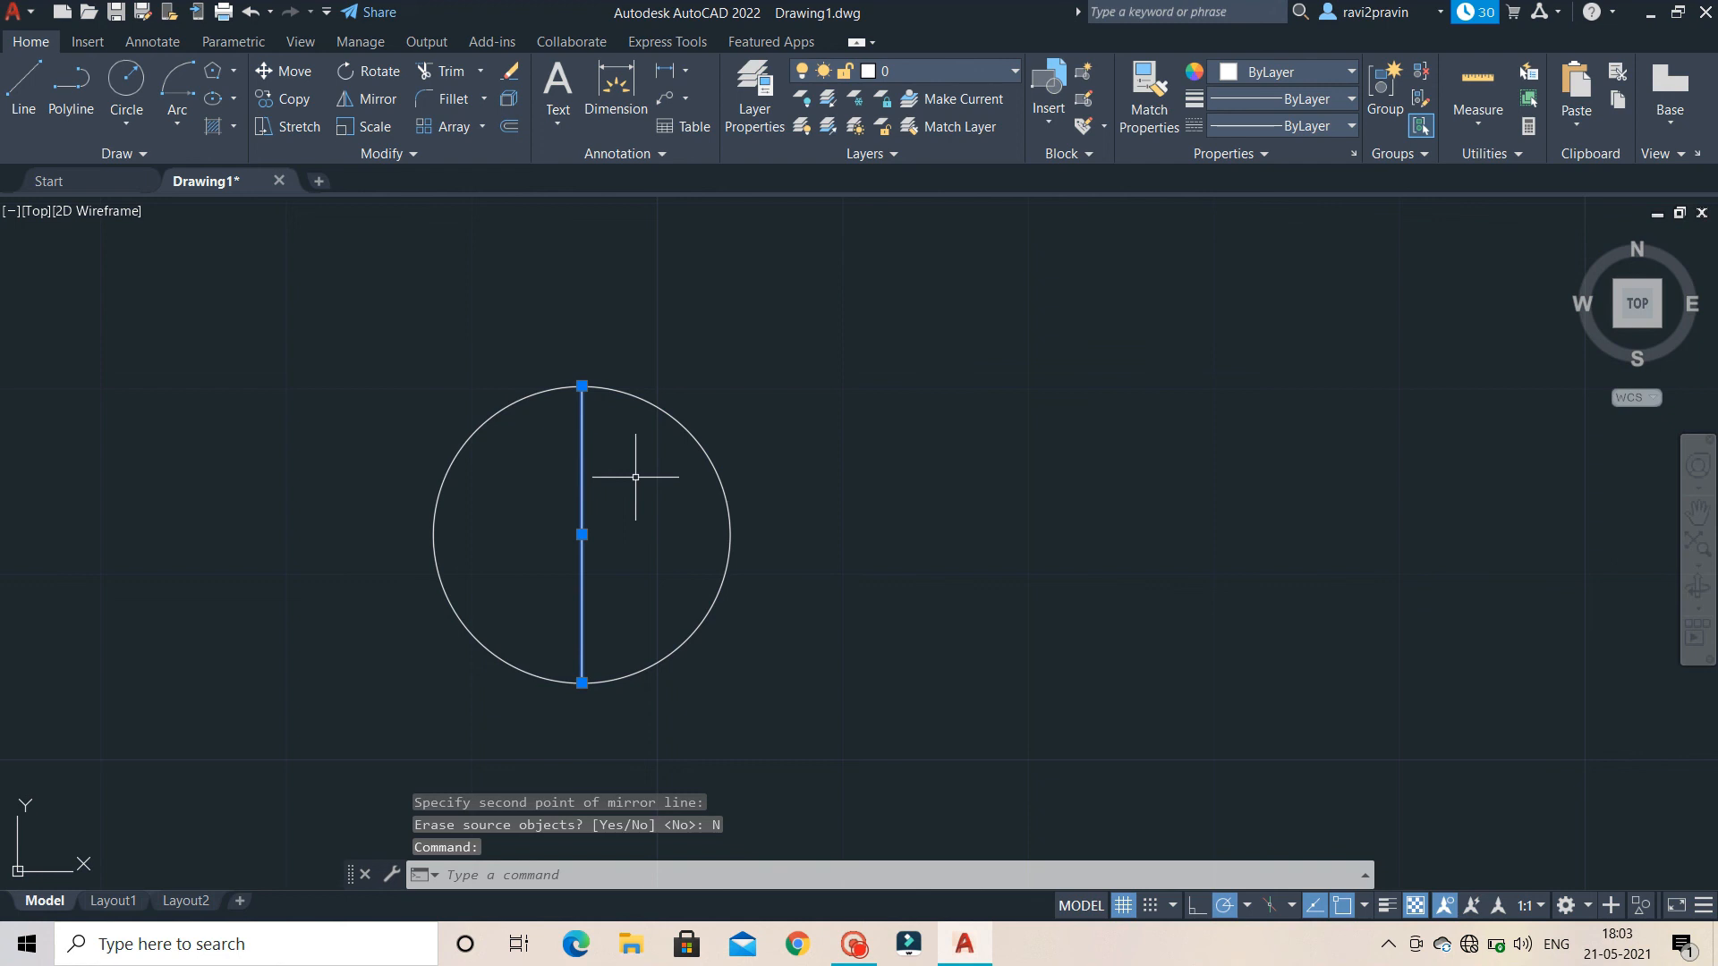
pyautogui.press('Delete')
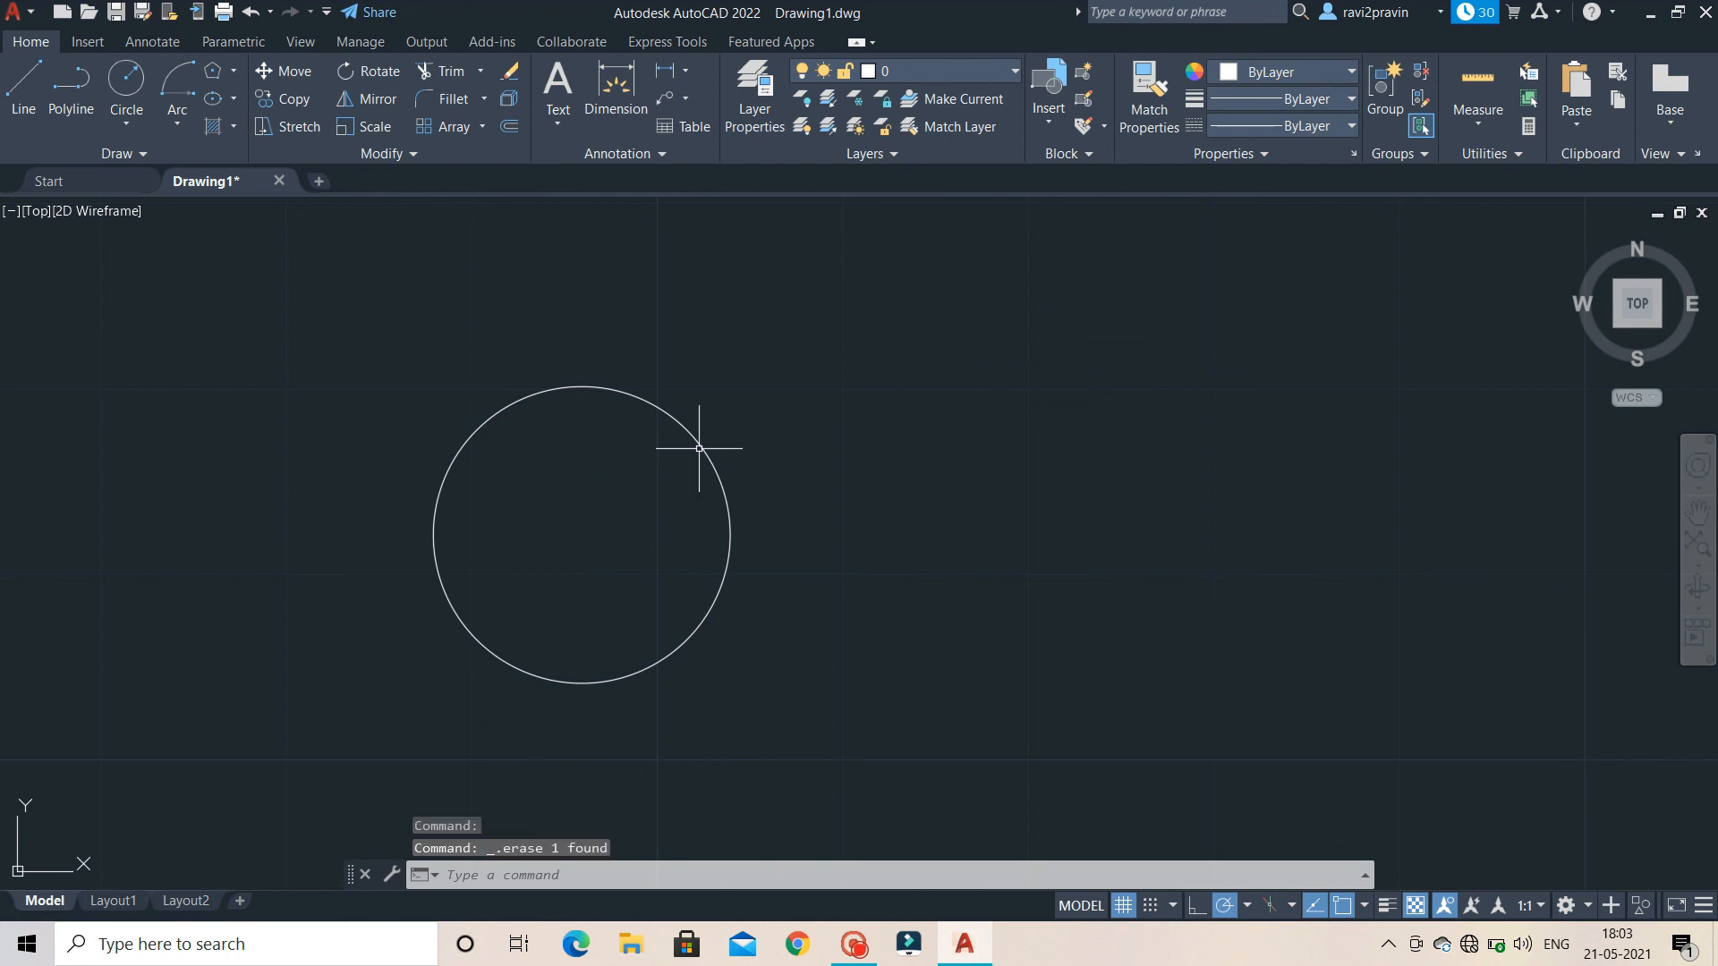
pyautogui.click(406, 357)
pyautogui.click(745, 681)
pyautogui.press('Delete')
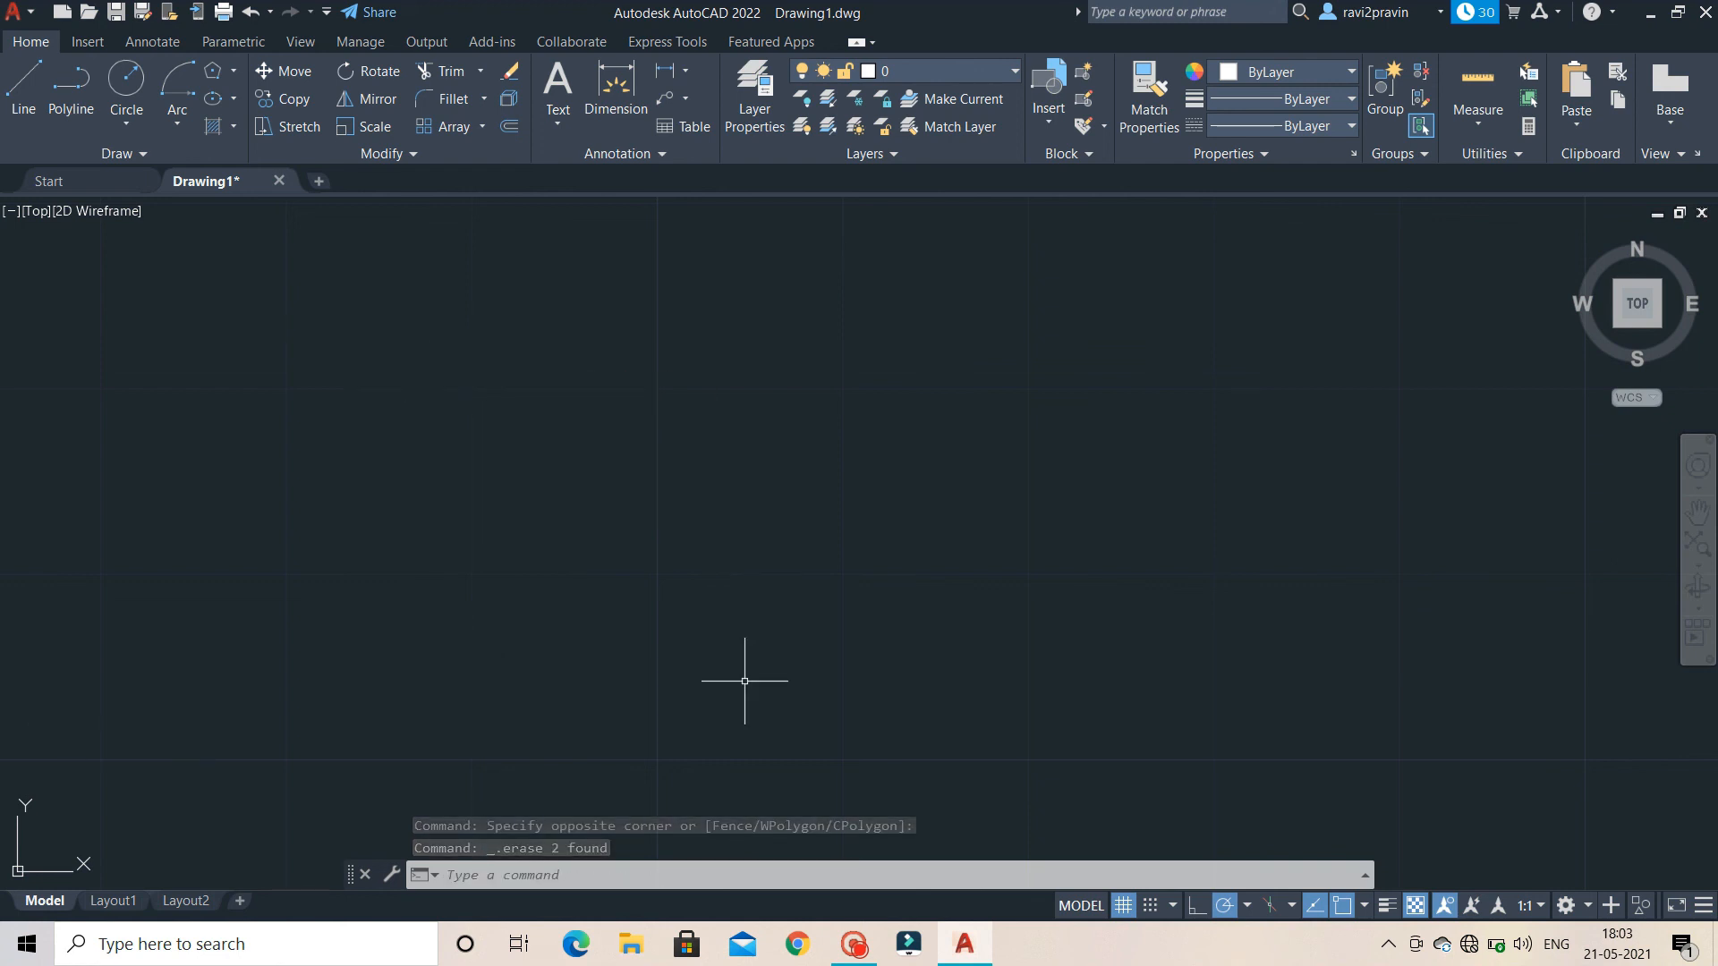